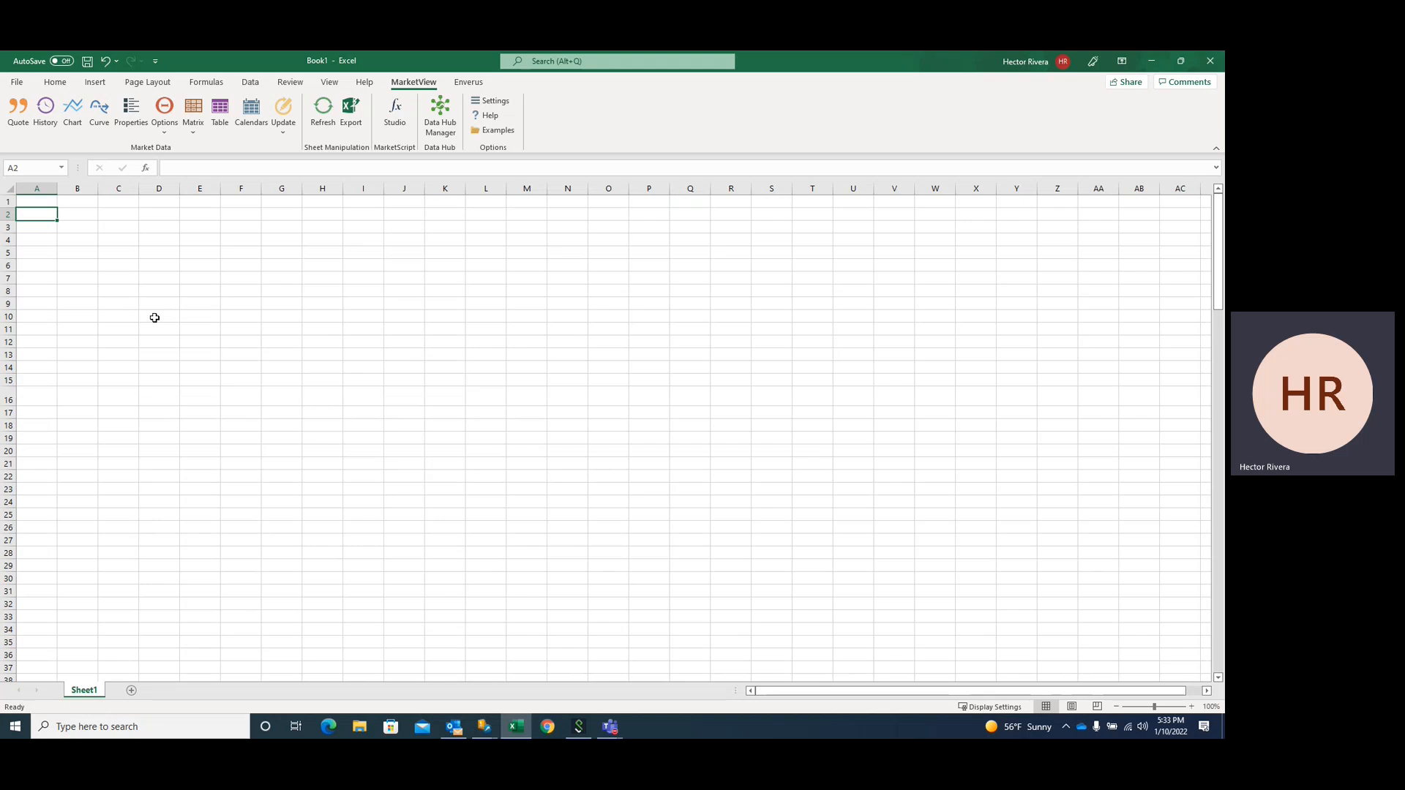
Start inserting a forward curve at cell B2 and add the symbol /CL.
{"action": "left_click", "coordinate": [153, 279]}
{"action": "left_click", "coordinate": [78, 219]}
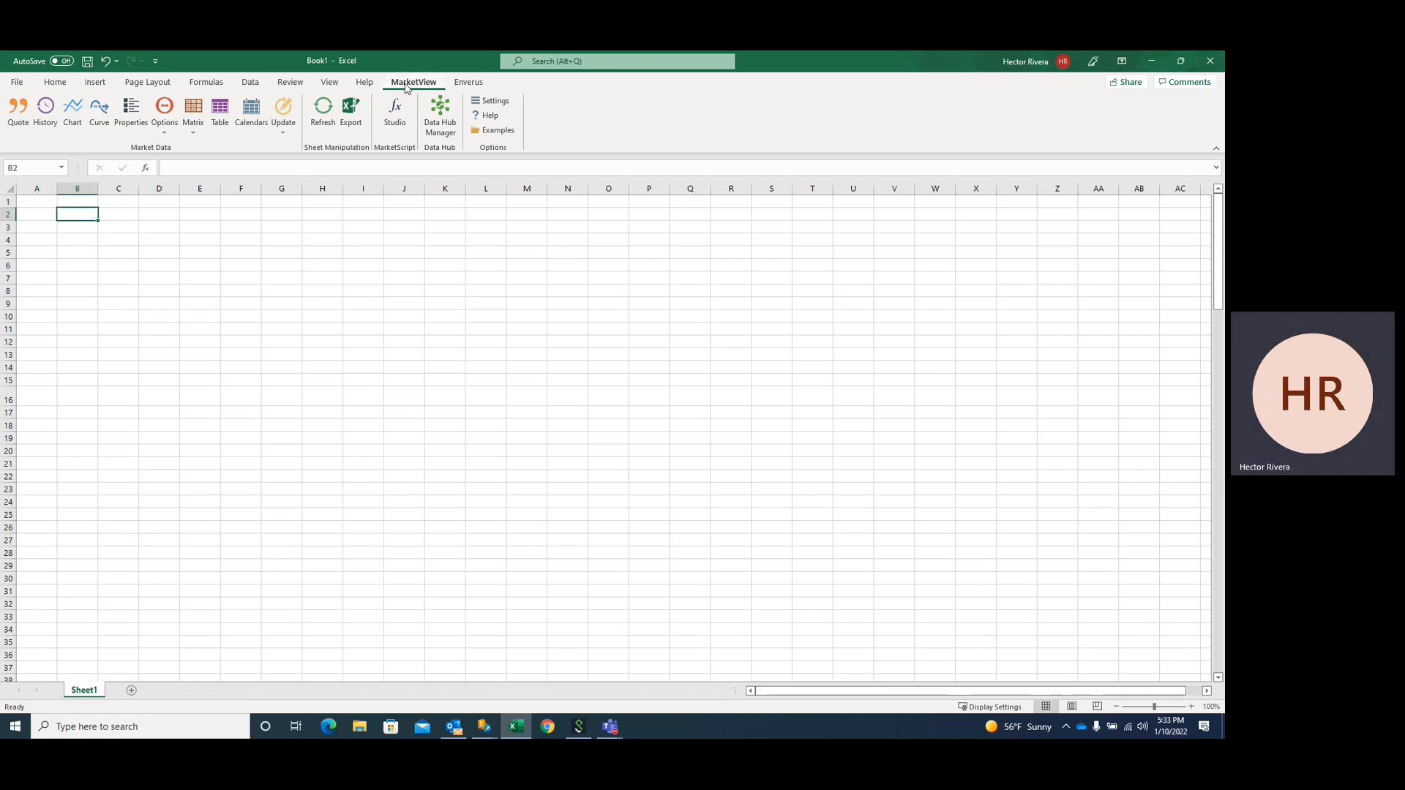
{"action": "left_click", "coordinate": [100, 118]}
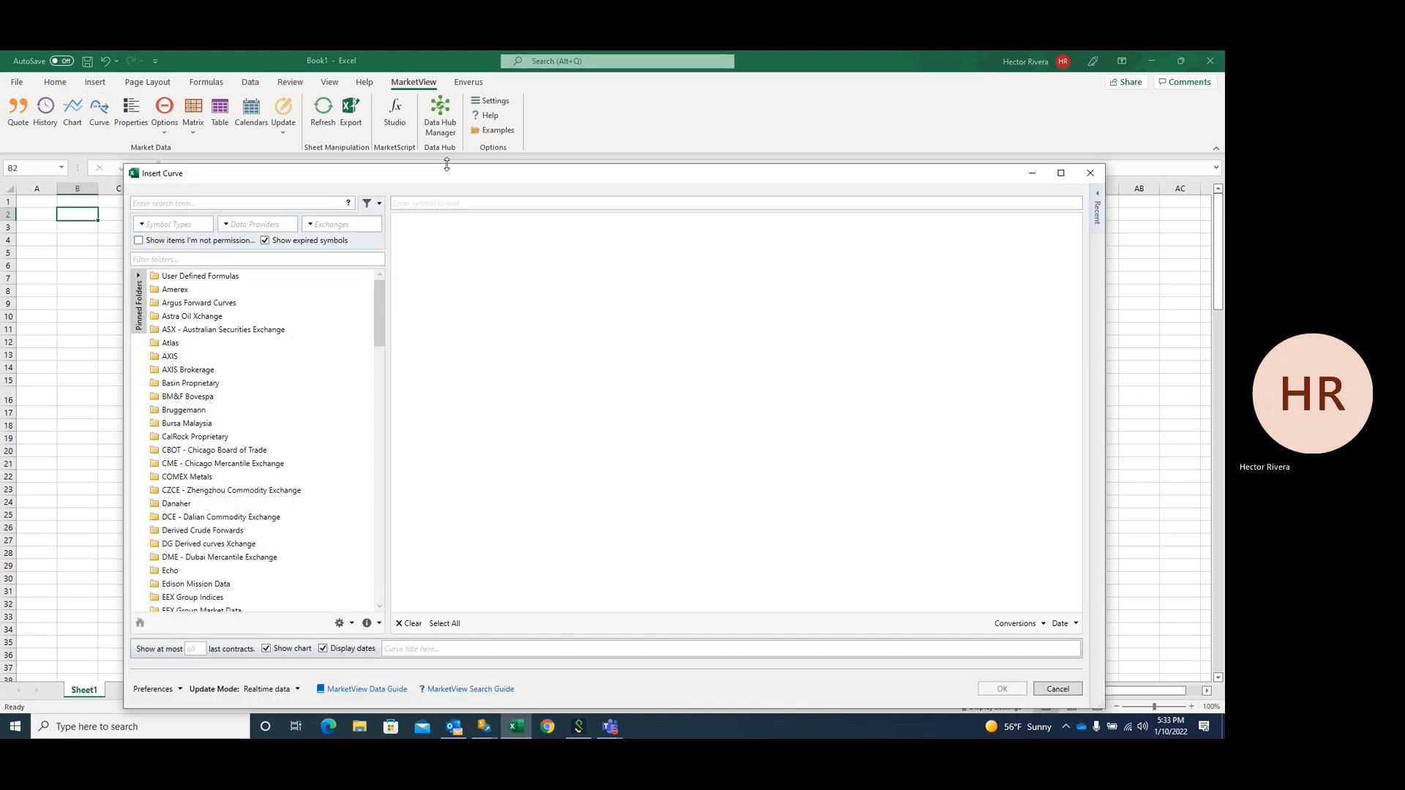
{"action": "left_click_drag", "start_coordinate": [454, 181], "coordinate": [423, 120]}
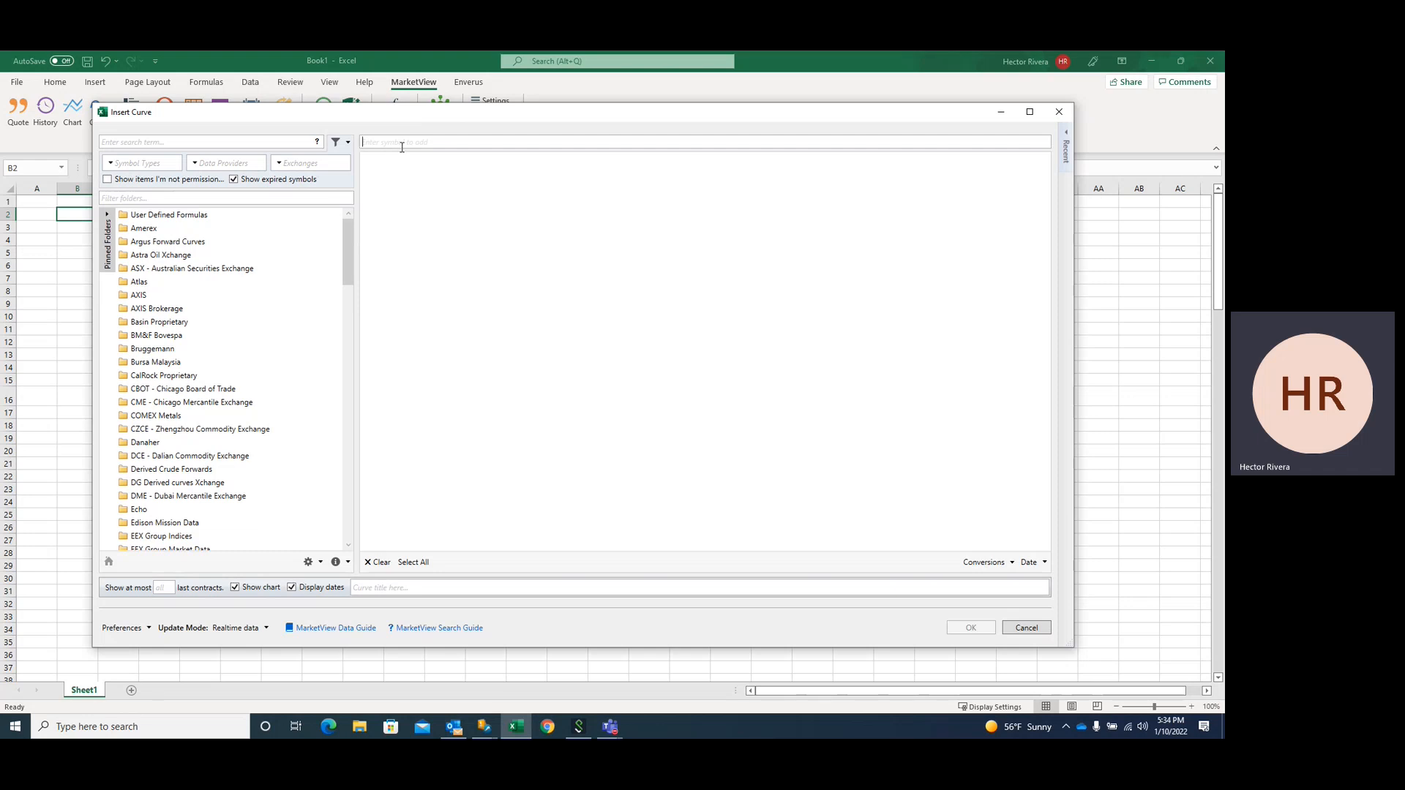
{"action": "left_click", "coordinate": [402, 143]}
{"action": "type", "text": "/CL"}
{"action": "key", "text": "Return"}
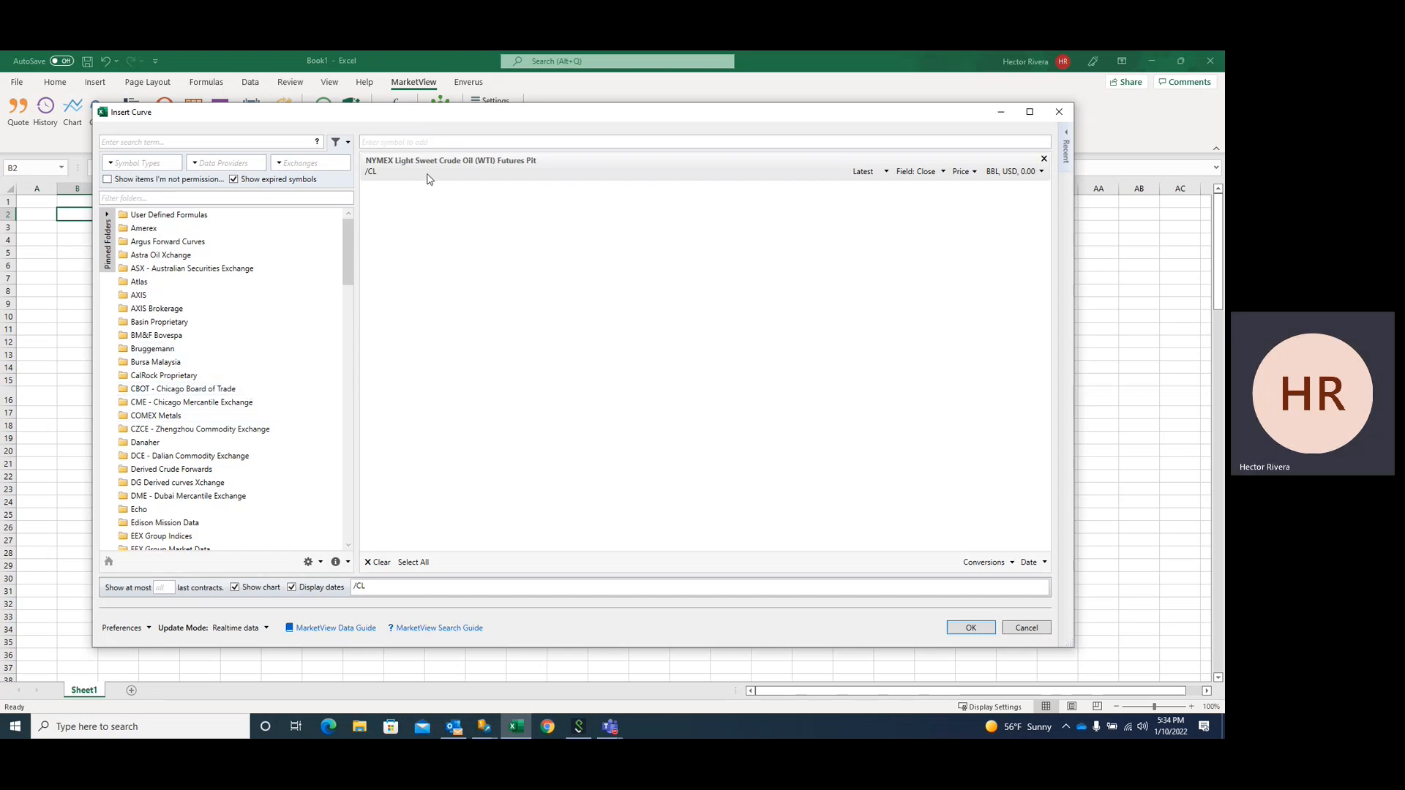
Set the /CL curve's date to 1 day ago.
{"action": "left_click", "coordinate": [886, 173]}
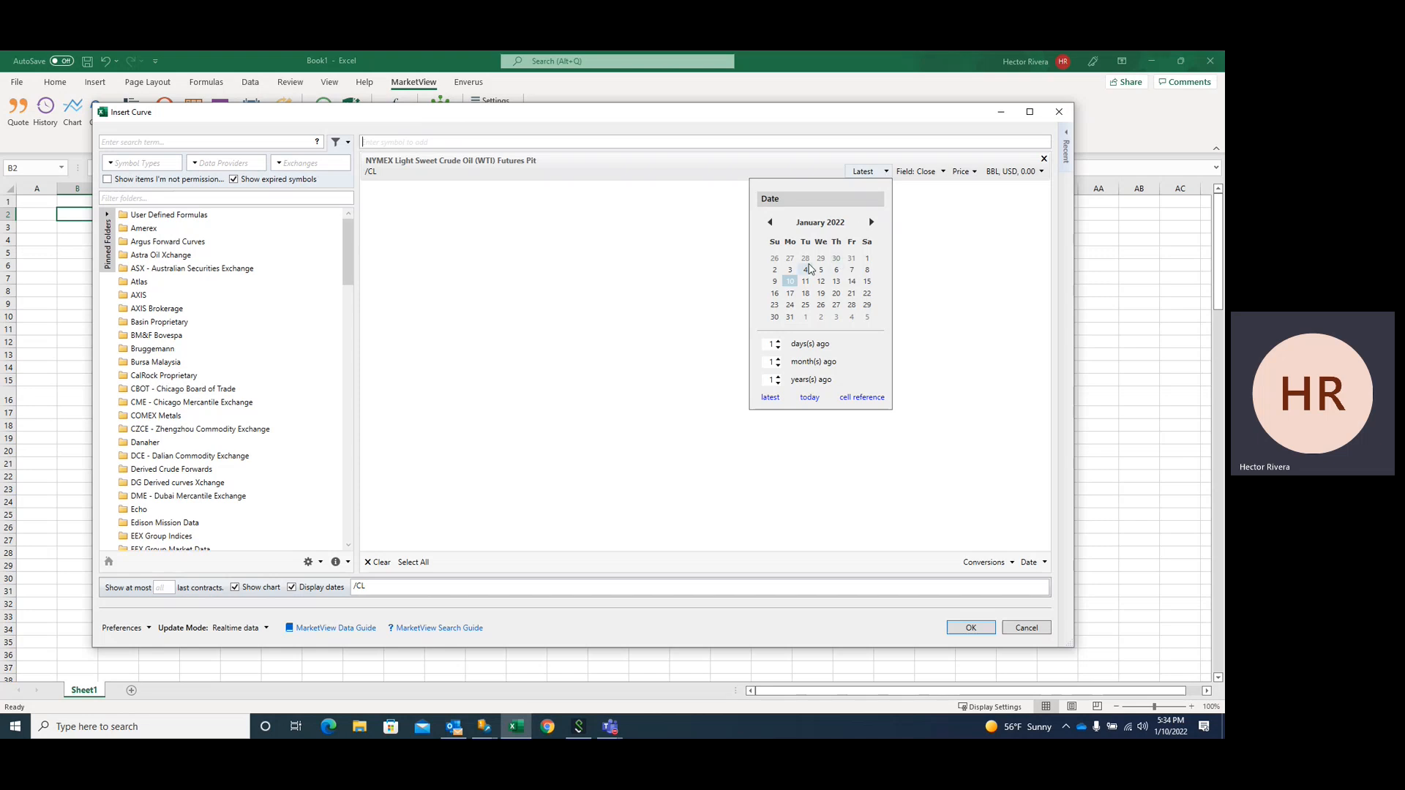
{"action": "left_click", "coordinate": [826, 349]}
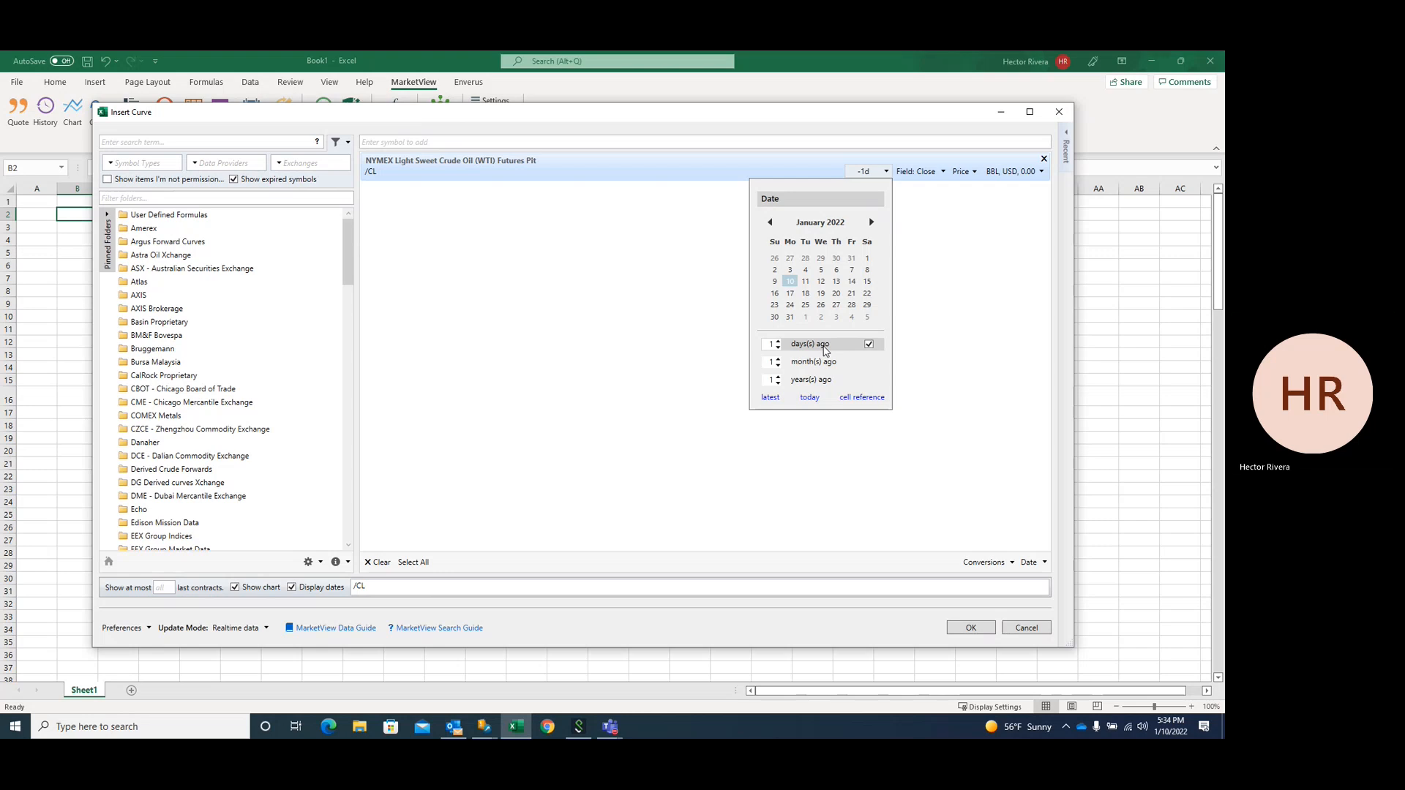
{"action": "left_click", "coordinate": [704, 374]}
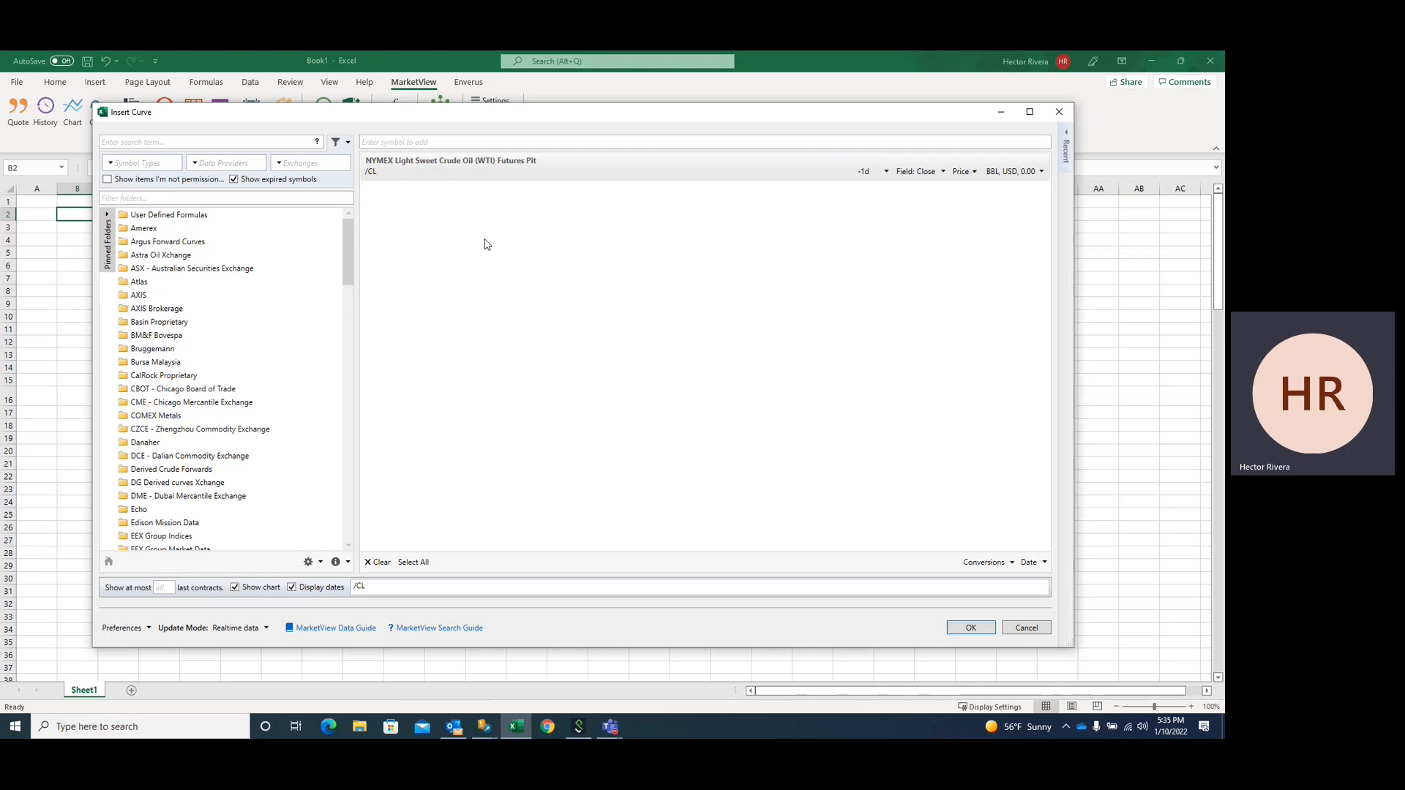
Add a second /CL curve and set its date to 6 months ago.
{"action": "left_click", "coordinate": [370, 143]}
{"action": "type", "text": "/CL"}
{"action": "key", "text": "Return"}
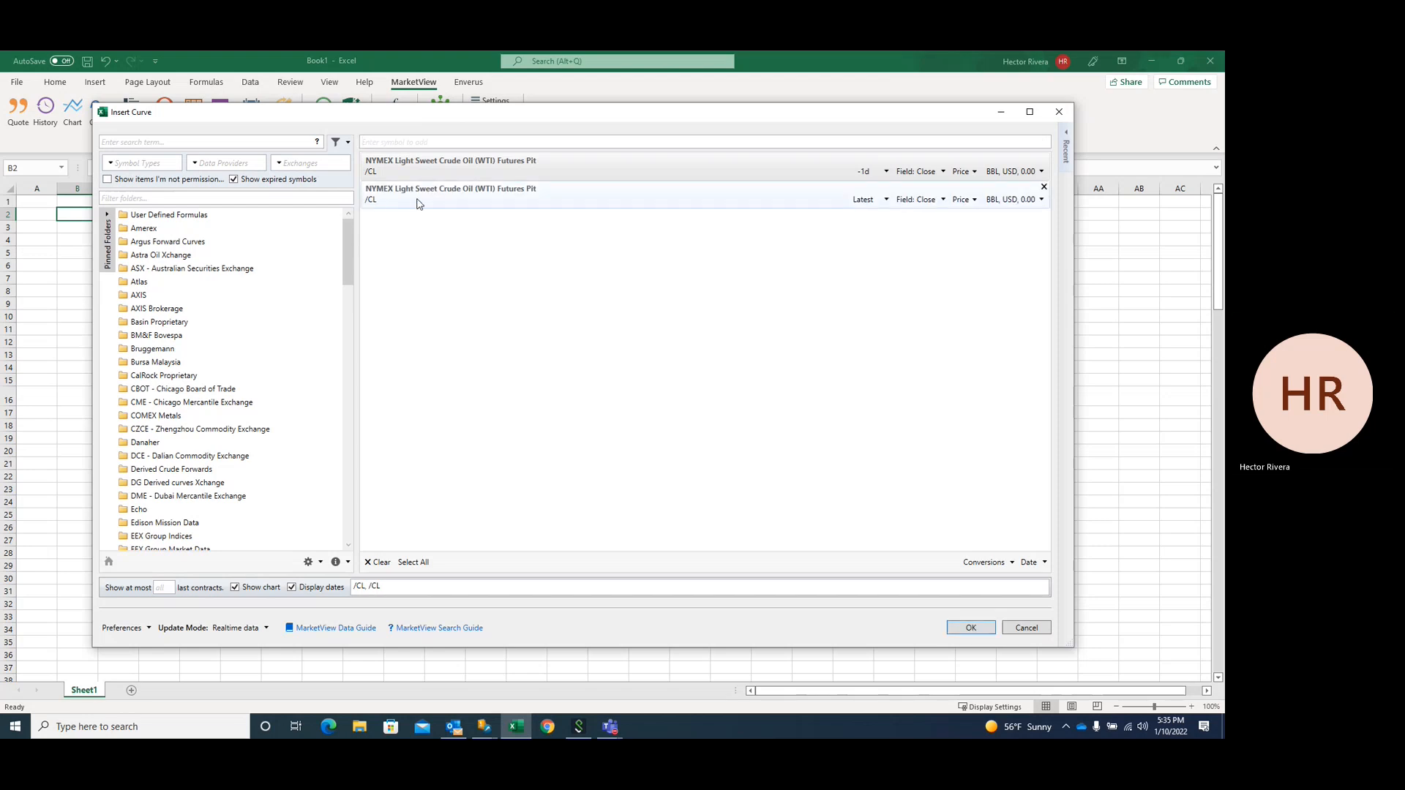
{"action": "left_click", "coordinate": [884, 205]}
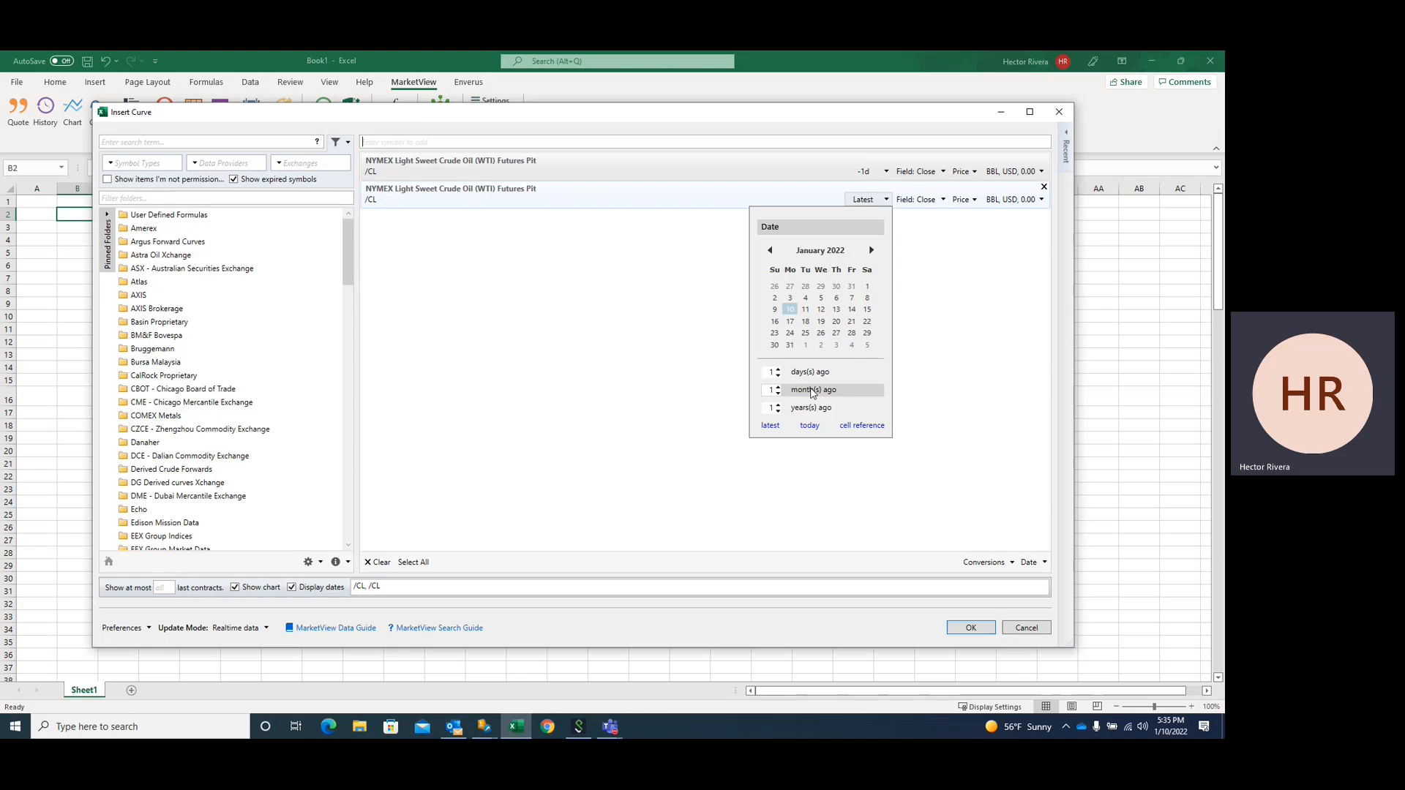
{"action": "left_click", "coordinate": [779, 389]}
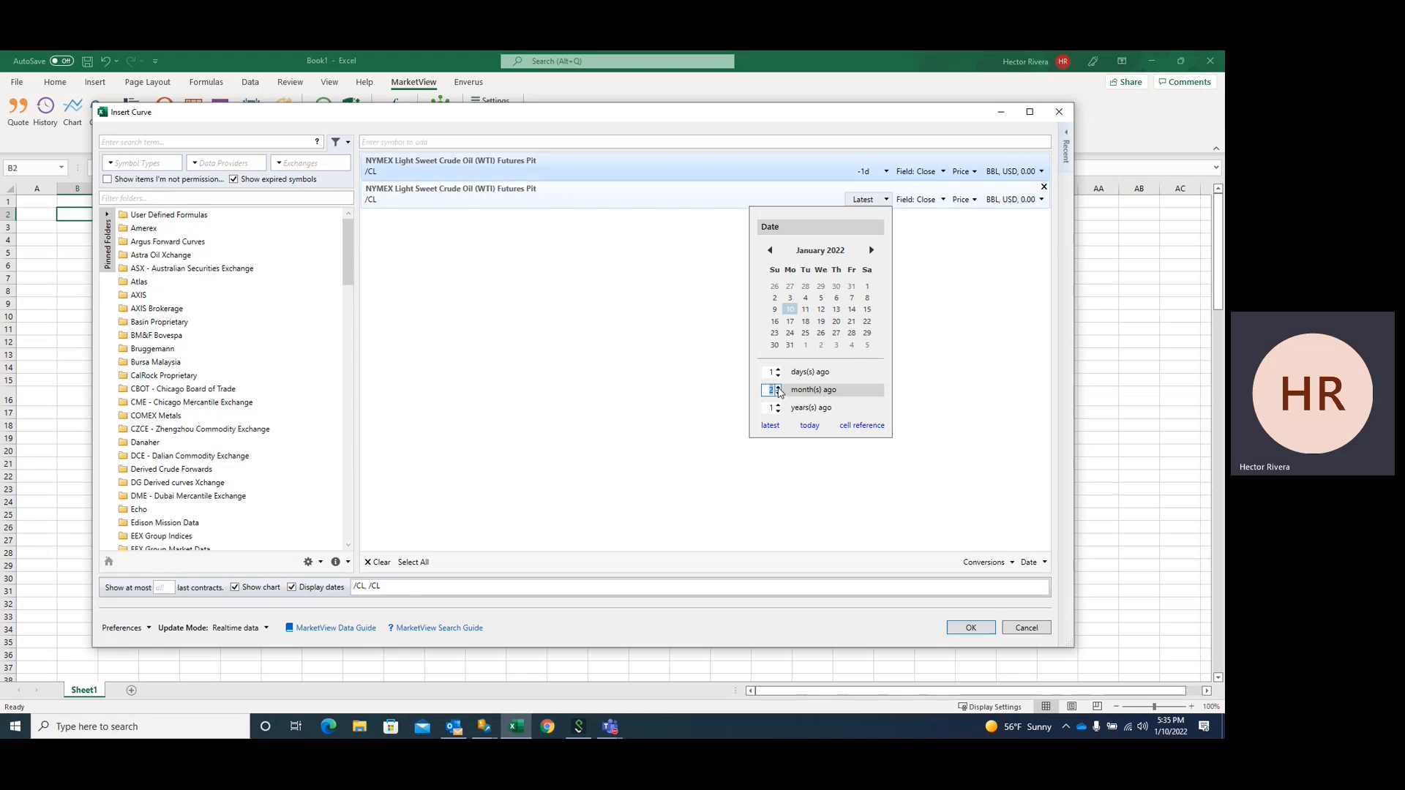
{"action": "left_click", "coordinate": [777, 388]}
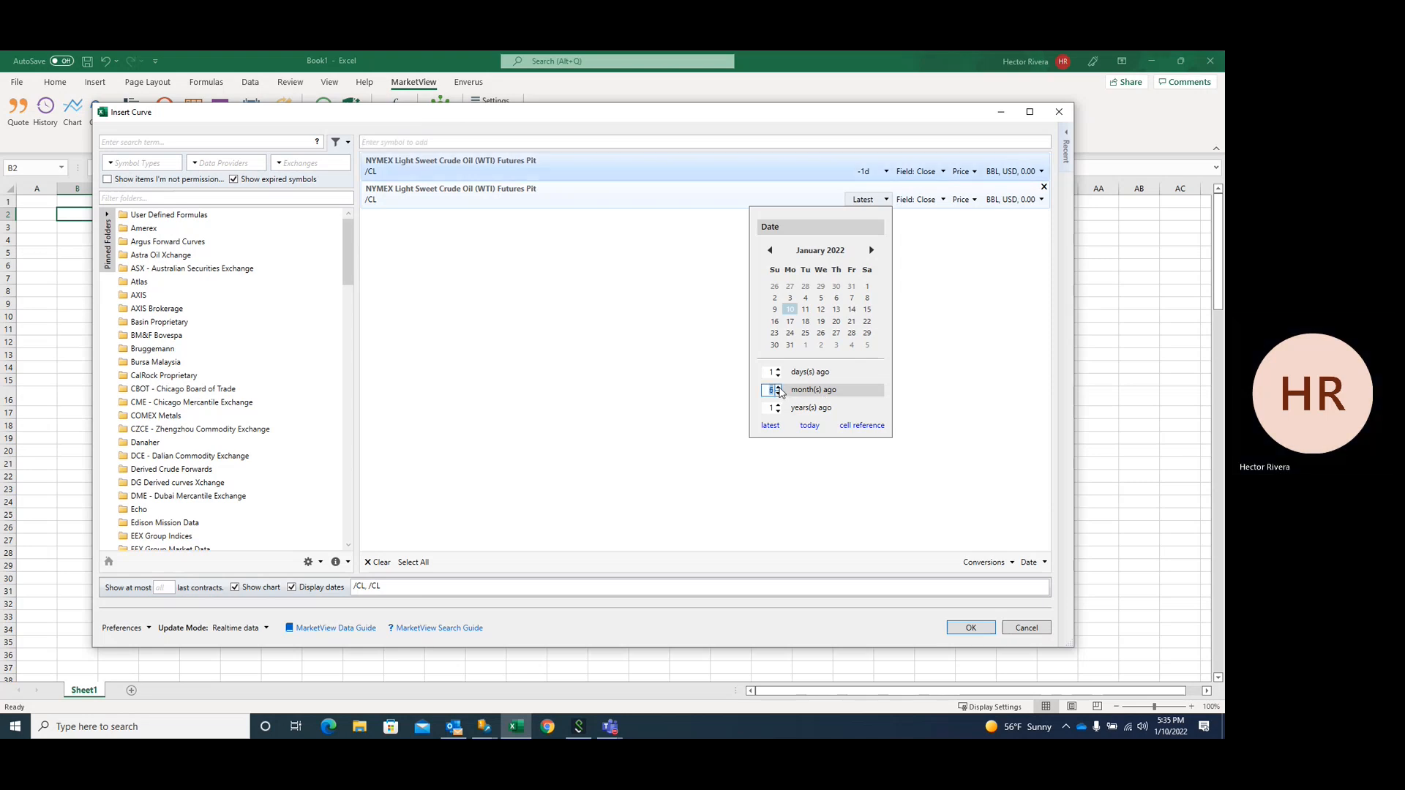
{"action": "left_click", "coordinate": [817, 395]}
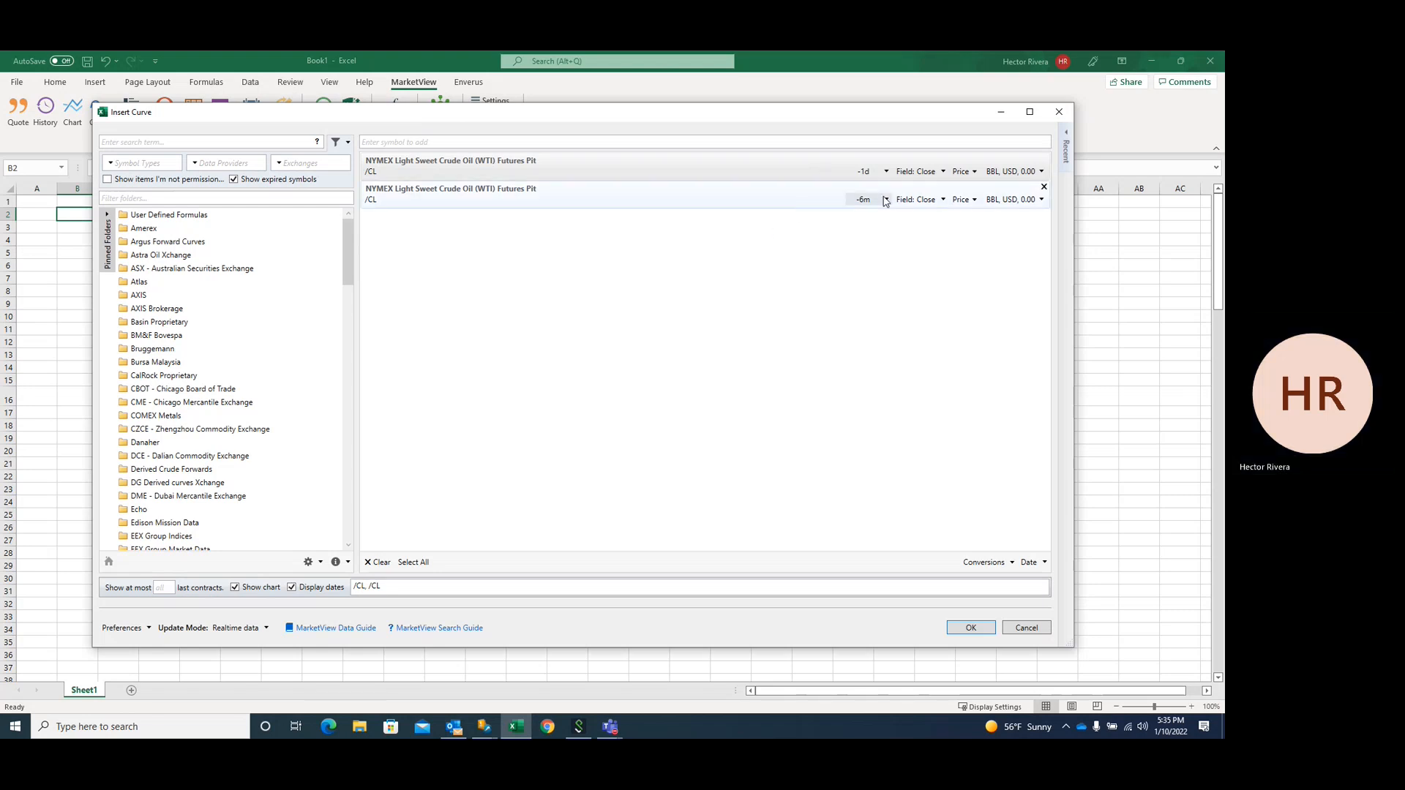
Review the available field and price type choices for the first /CL curve.
{"action": "left_click", "coordinate": [943, 173]}
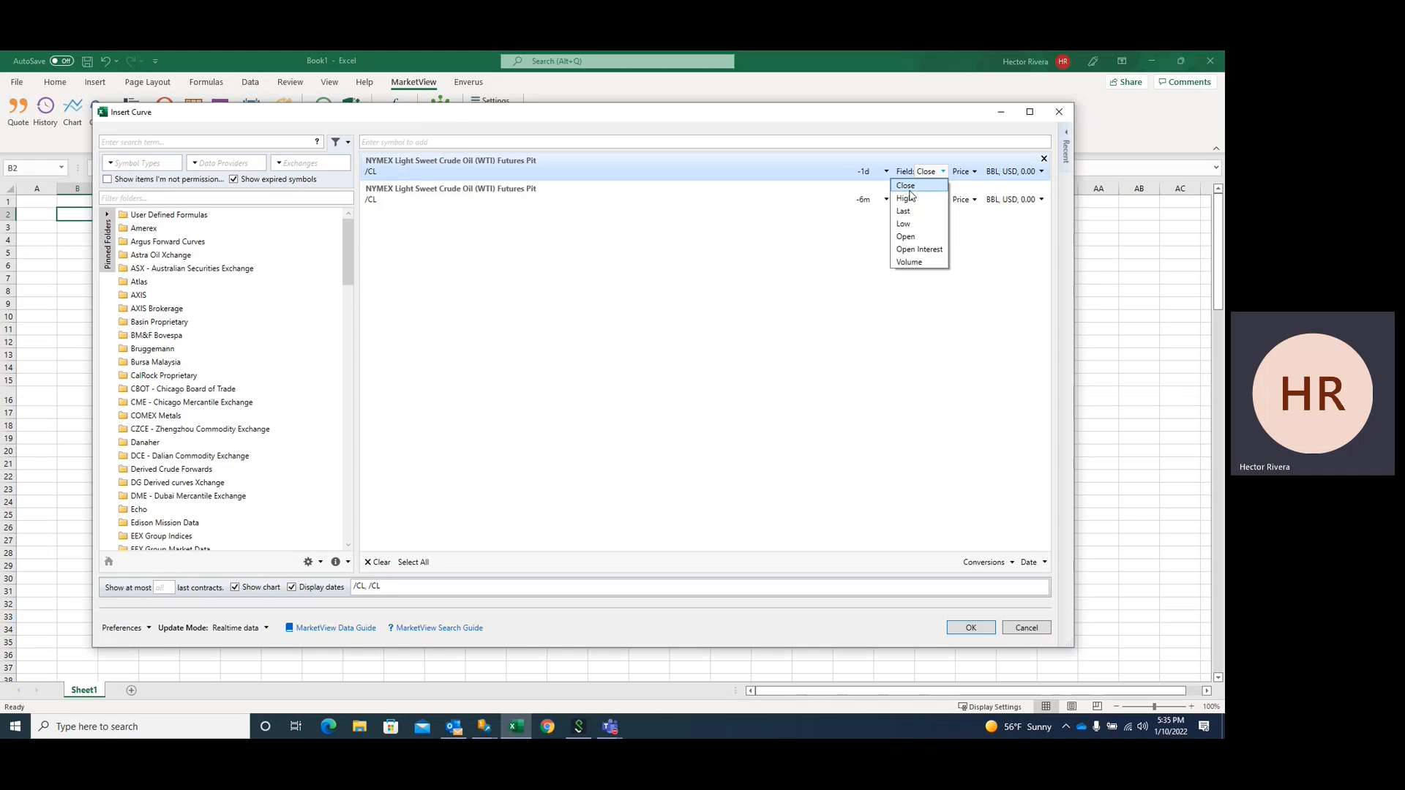
{"action": "left_click", "coordinate": [797, 174]}
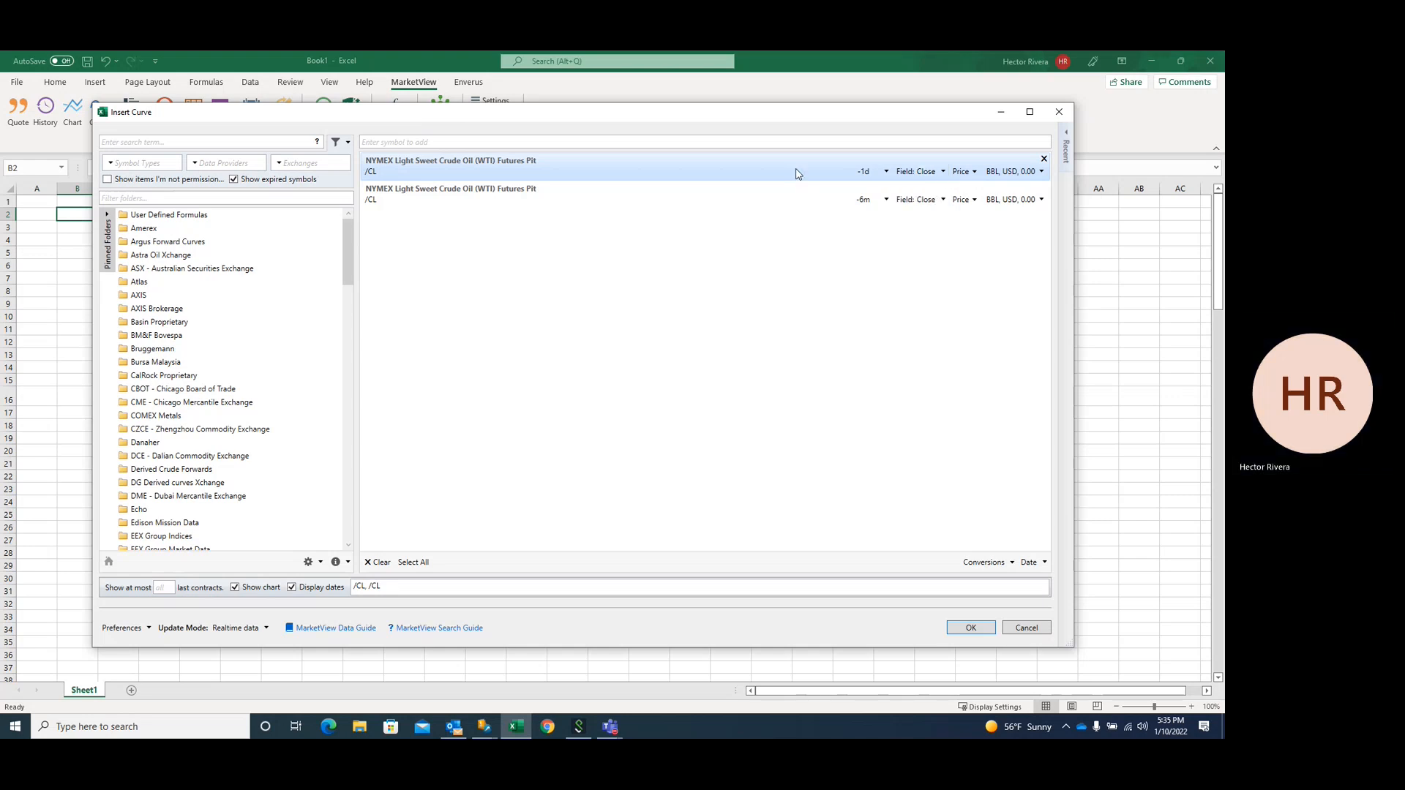
{"action": "left_click", "coordinate": [973, 174]}
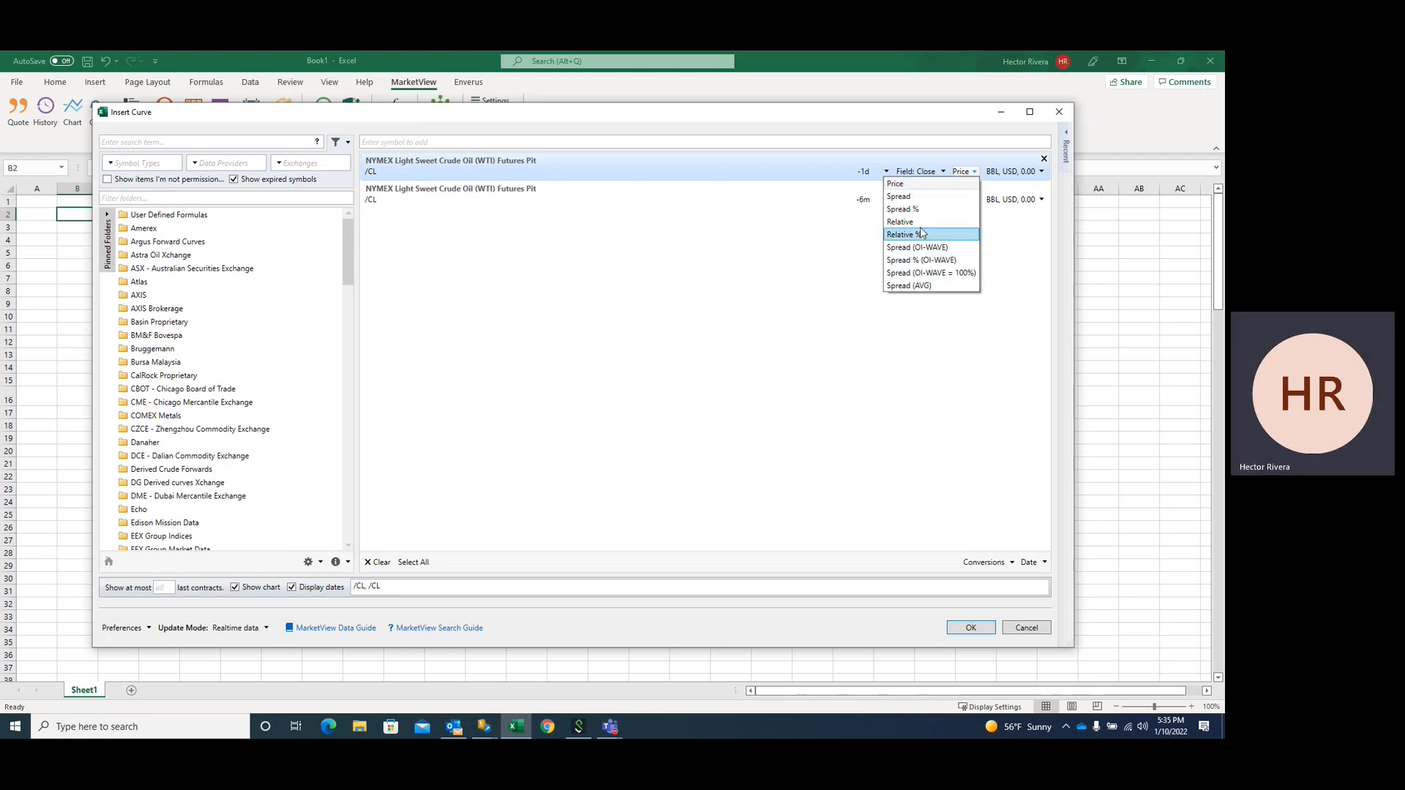
{"action": "left_click", "coordinate": [830, 257]}
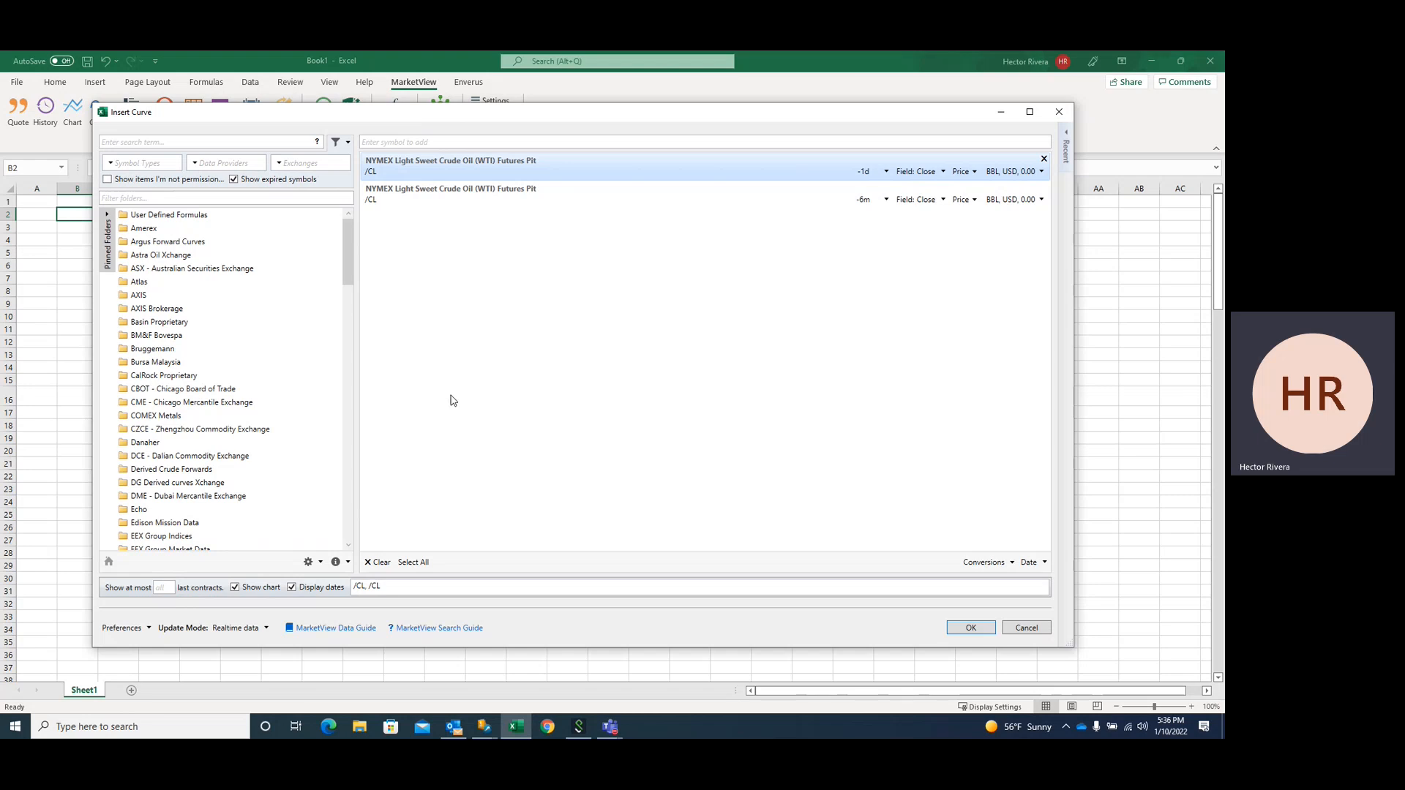
Try out the contract limit, chart and date display options for the curve.
{"action": "left_click", "coordinate": [164, 588]}
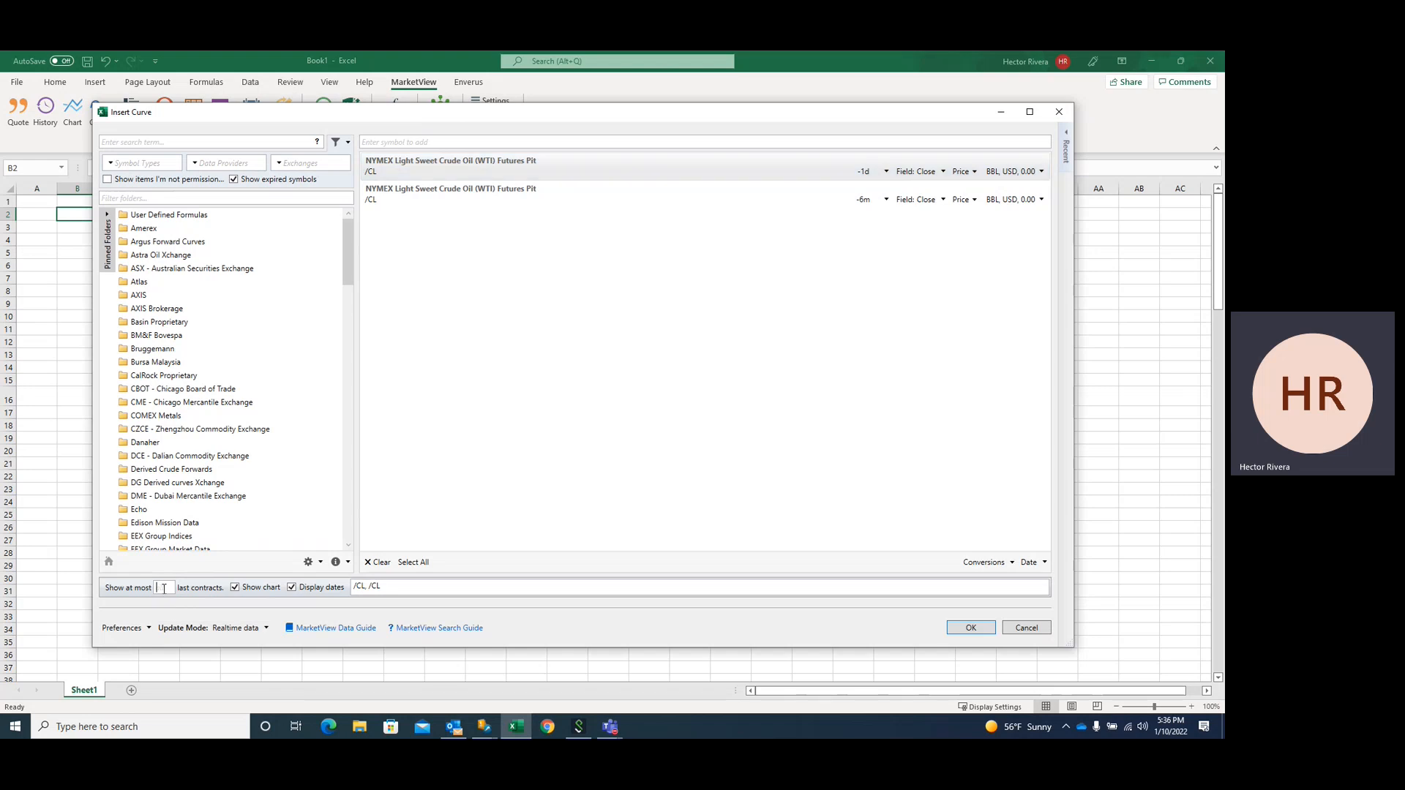
{"action": "left_click", "coordinate": [236, 589]}
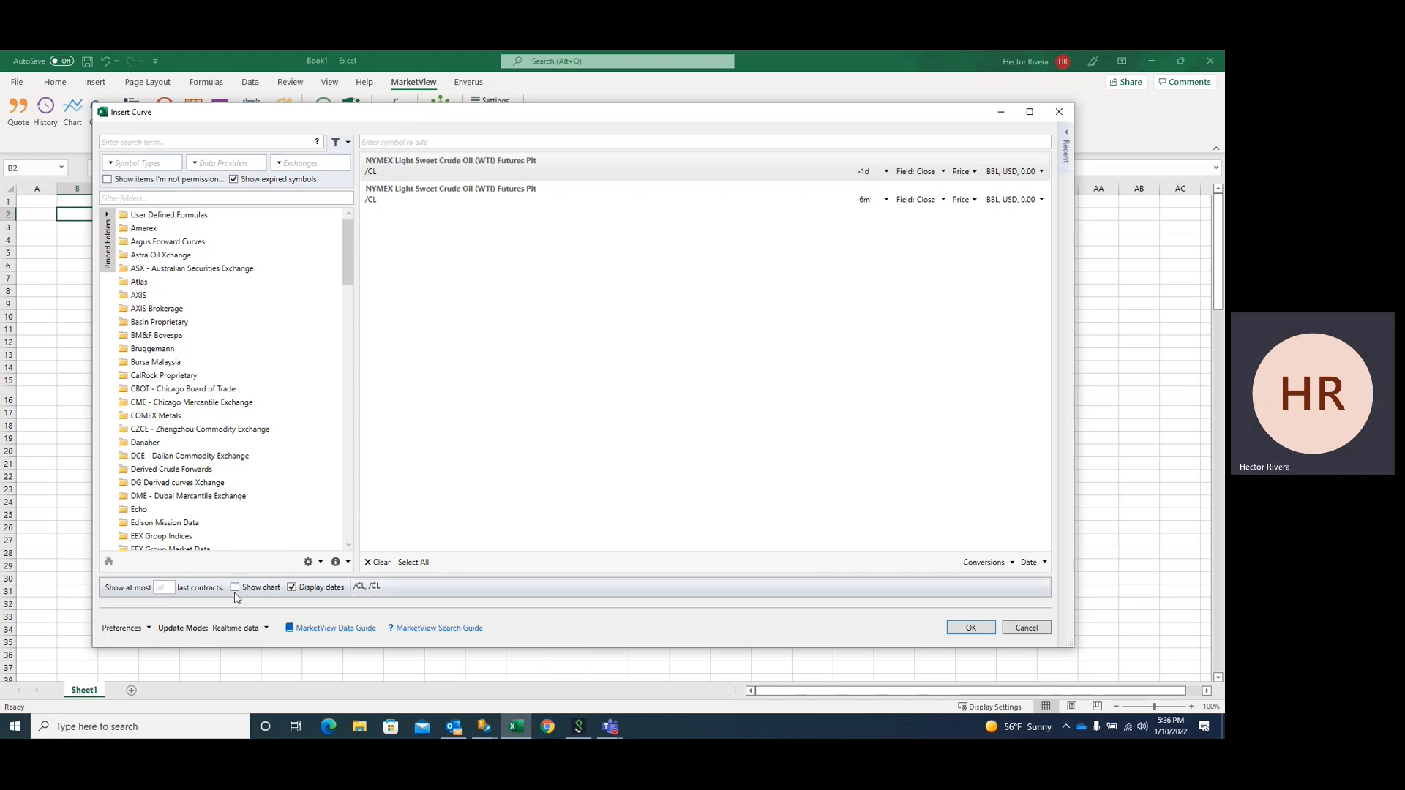
{"action": "left_click", "coordinate": [235, 589]}
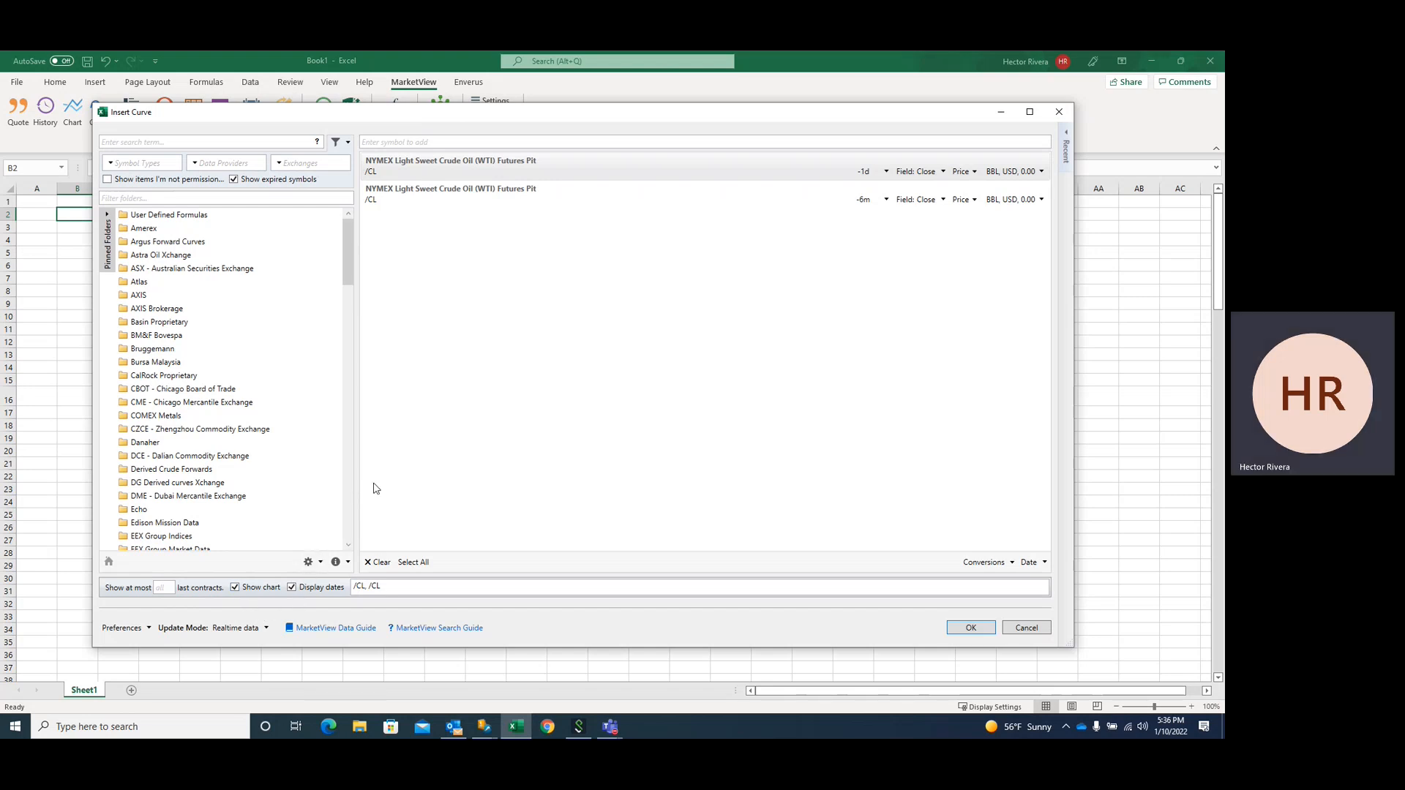
{"action": "left_click", "coordinate": [292, 590]}
Review the curve's header, formatting, time zone and static data options.
{"action": "left_click", "coordinate": [148, 628]}
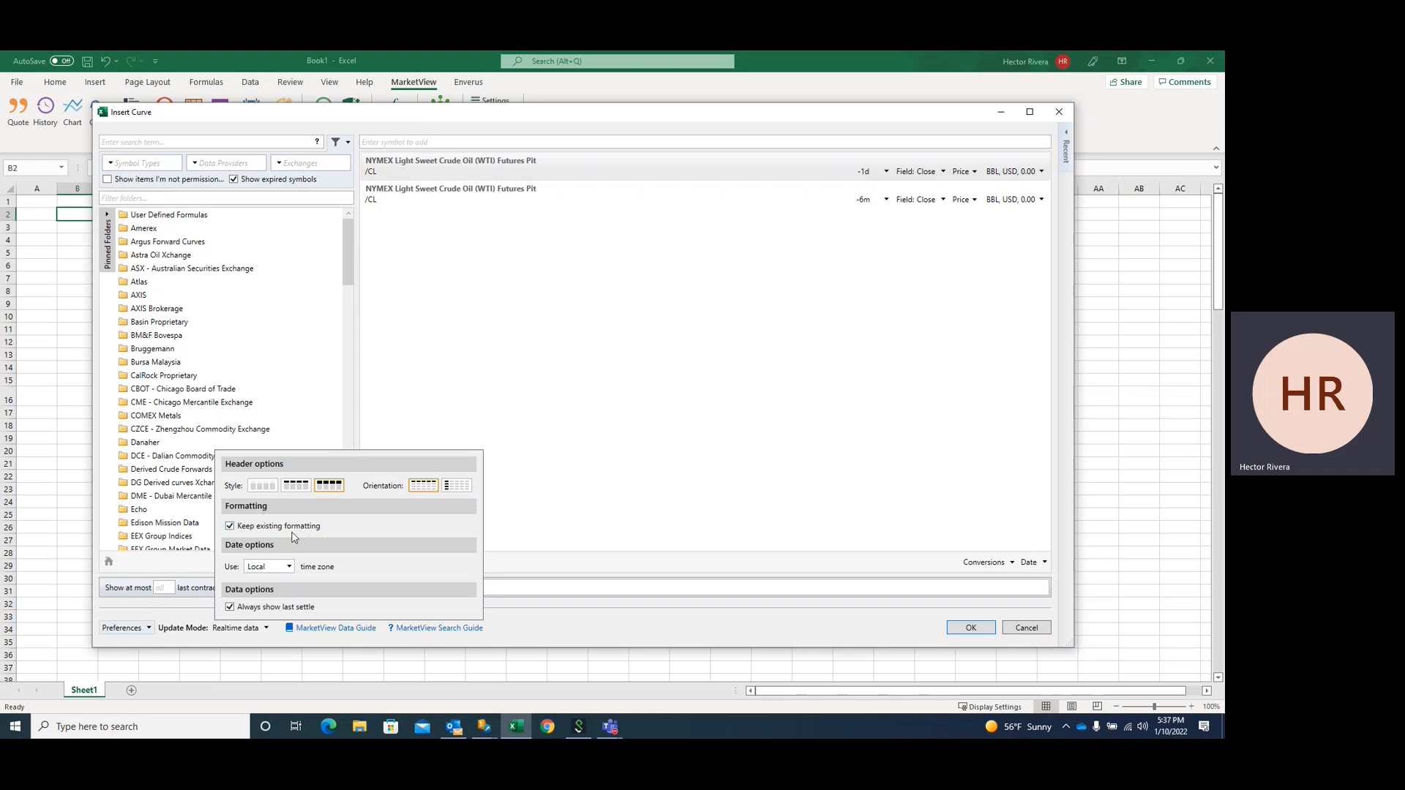
{"action": "left_click", "coordinate": [230, 527]}
{"action": "left_click", "coordinate": [535, 638]}
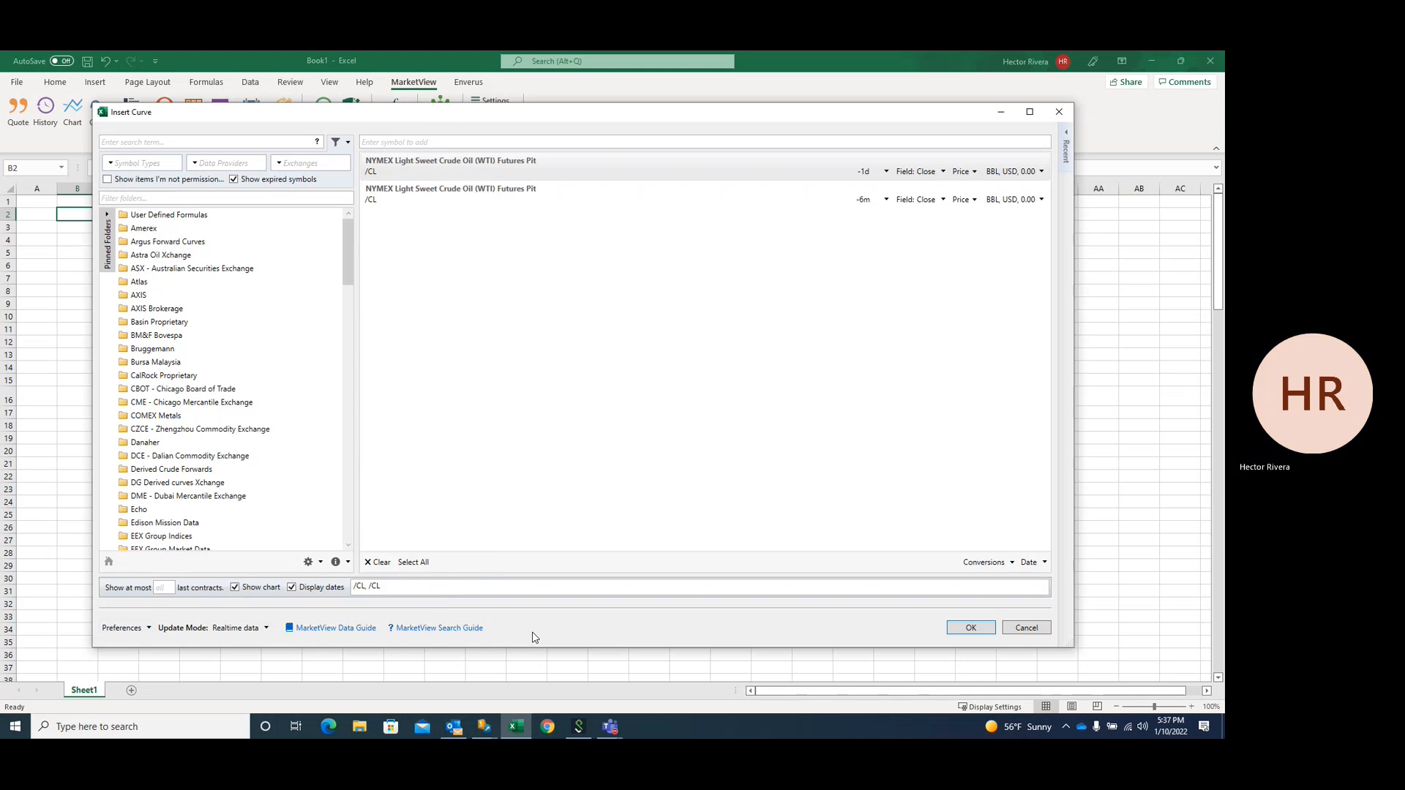
{"action": "left_click", "coordinate": [267, 630]}
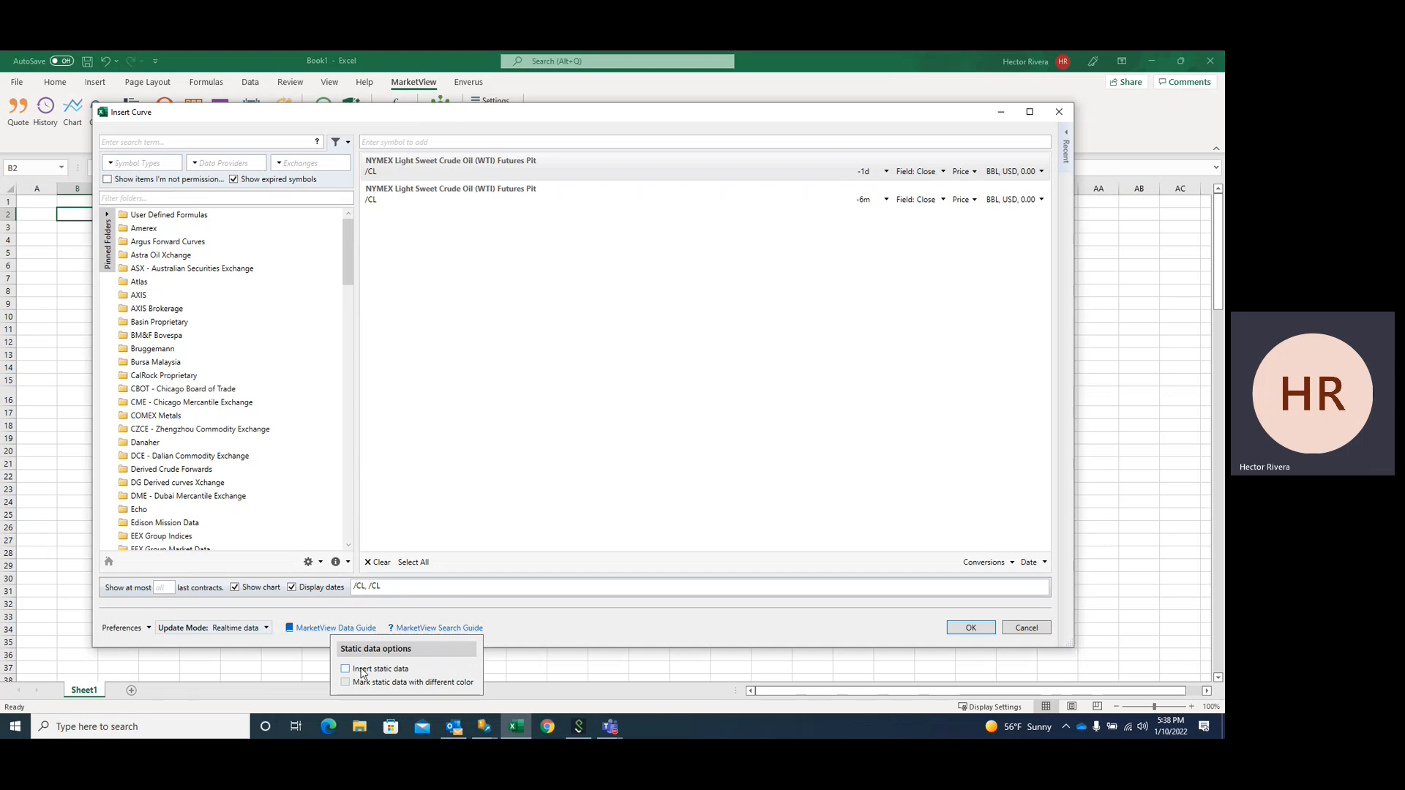
{"action": "left_click", "coordinate": [505, 624]}
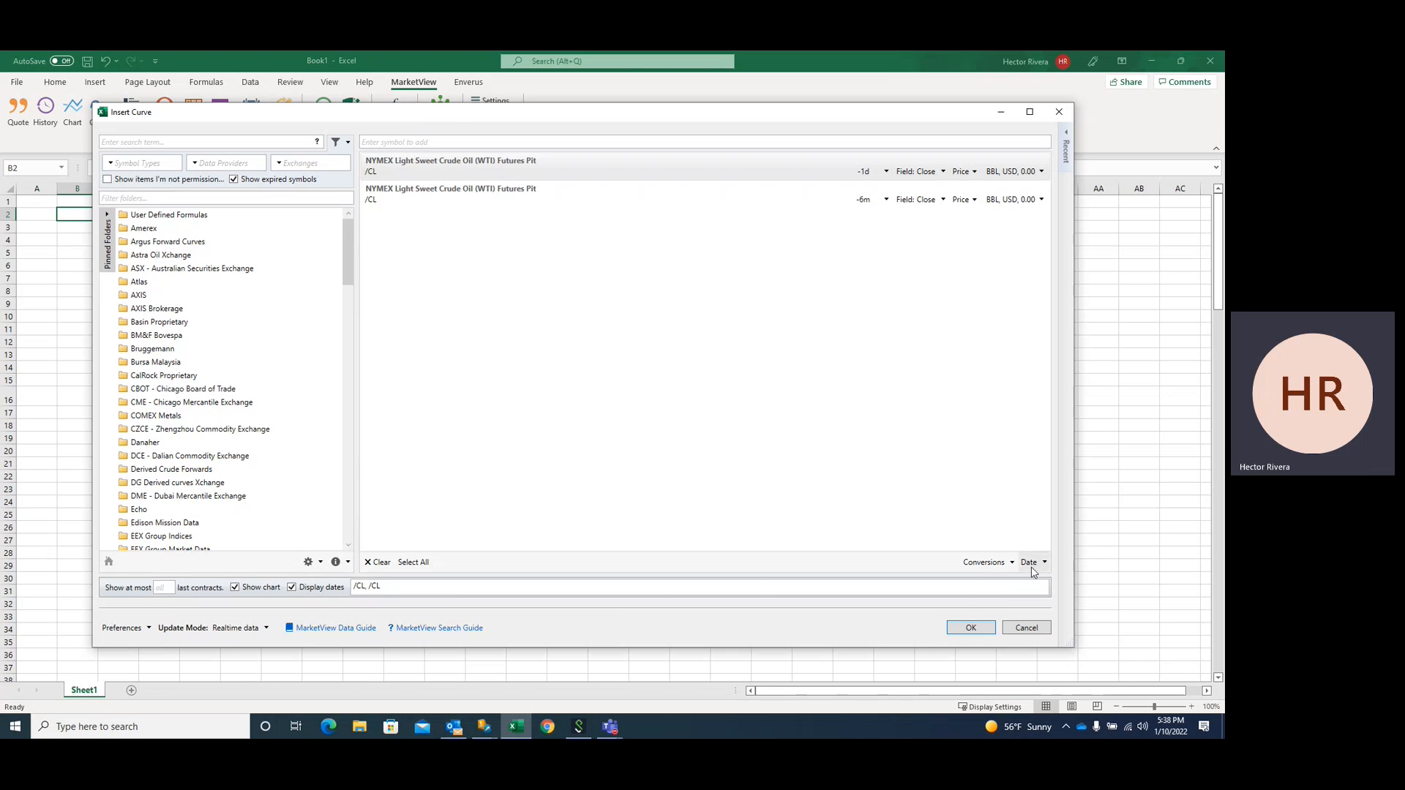
Insert the two /CL curves into the sheet as a price table with a chart.
{"action": "left_click", "coordinate": [987, 632]}
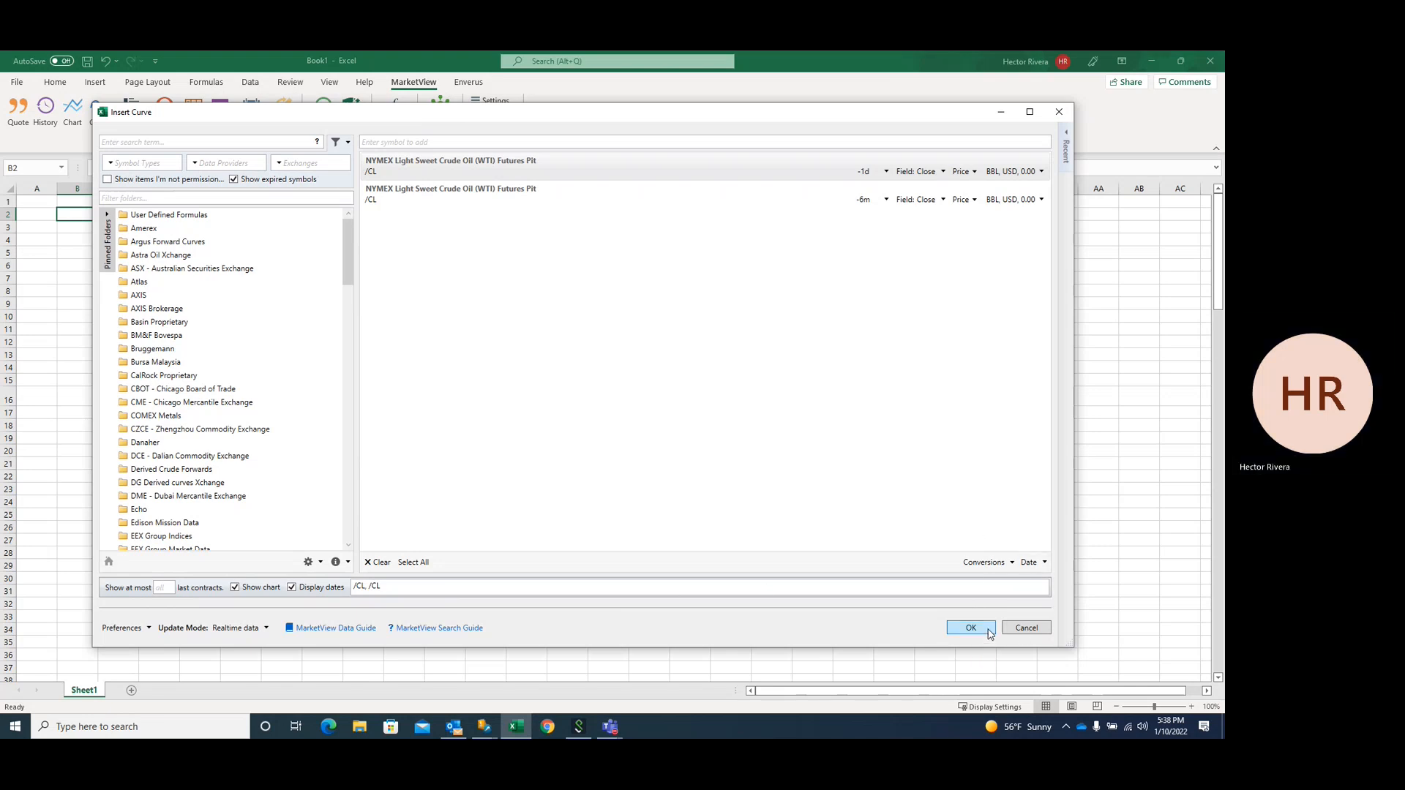
{"action": "left_click", "coordinate": [289, 496]}
Examine the contract date column and the two close price columns of the inserted curve table.
{"action": "left_click_drag", "start_coordinate": [98, 188], "coordinate": [257, 191]}
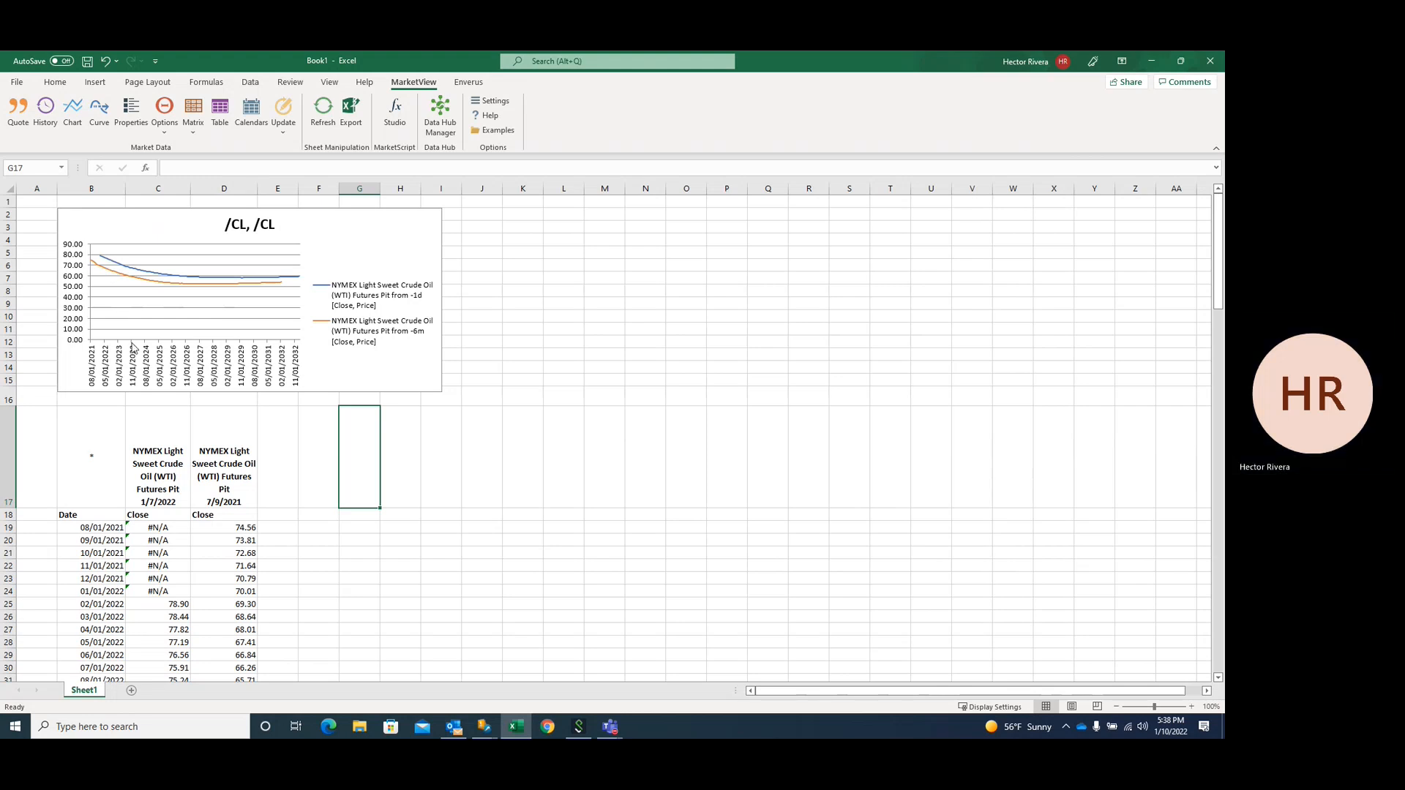
{"action": "left_click", "coordinate": [98, 188]}
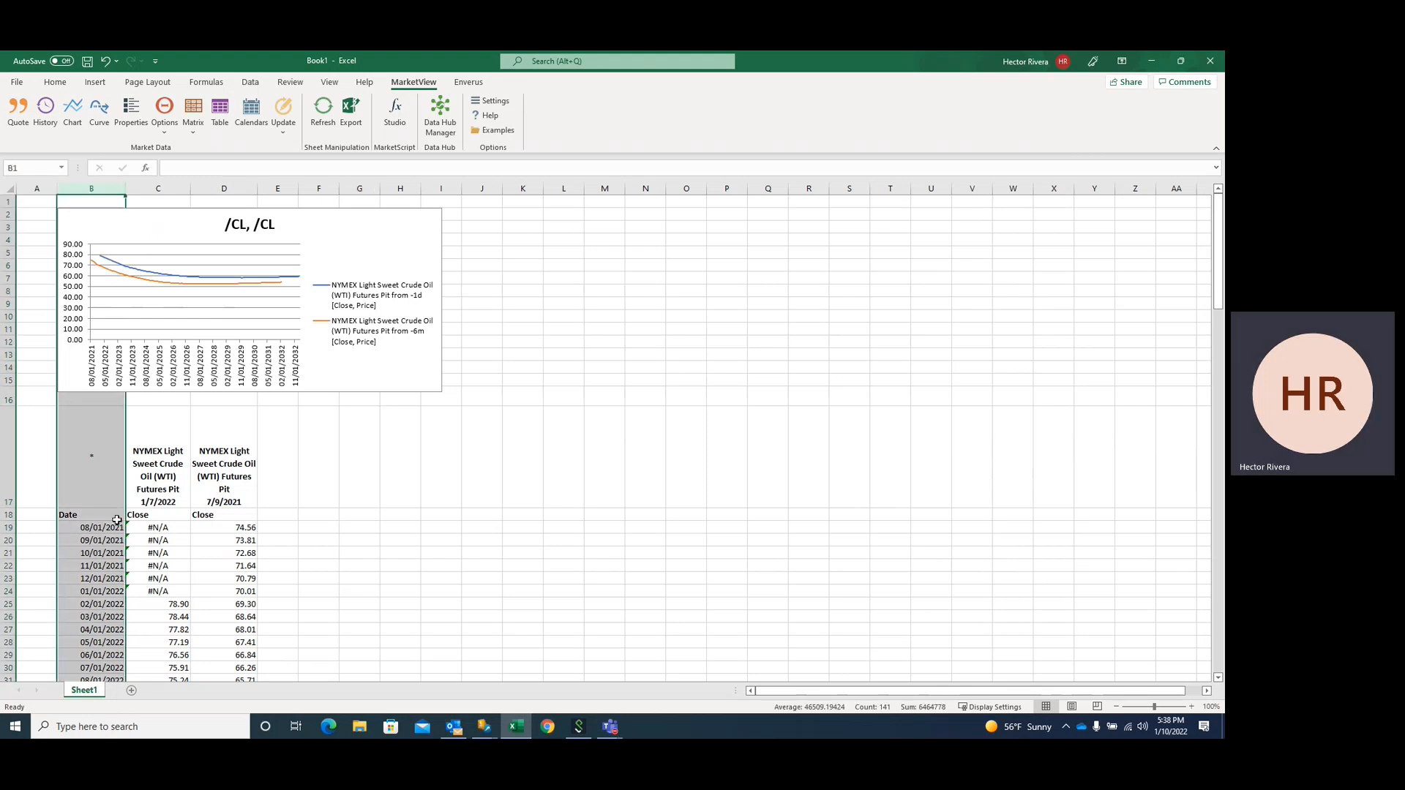
{"action": "left_click", "coordinate": [168, 188]}
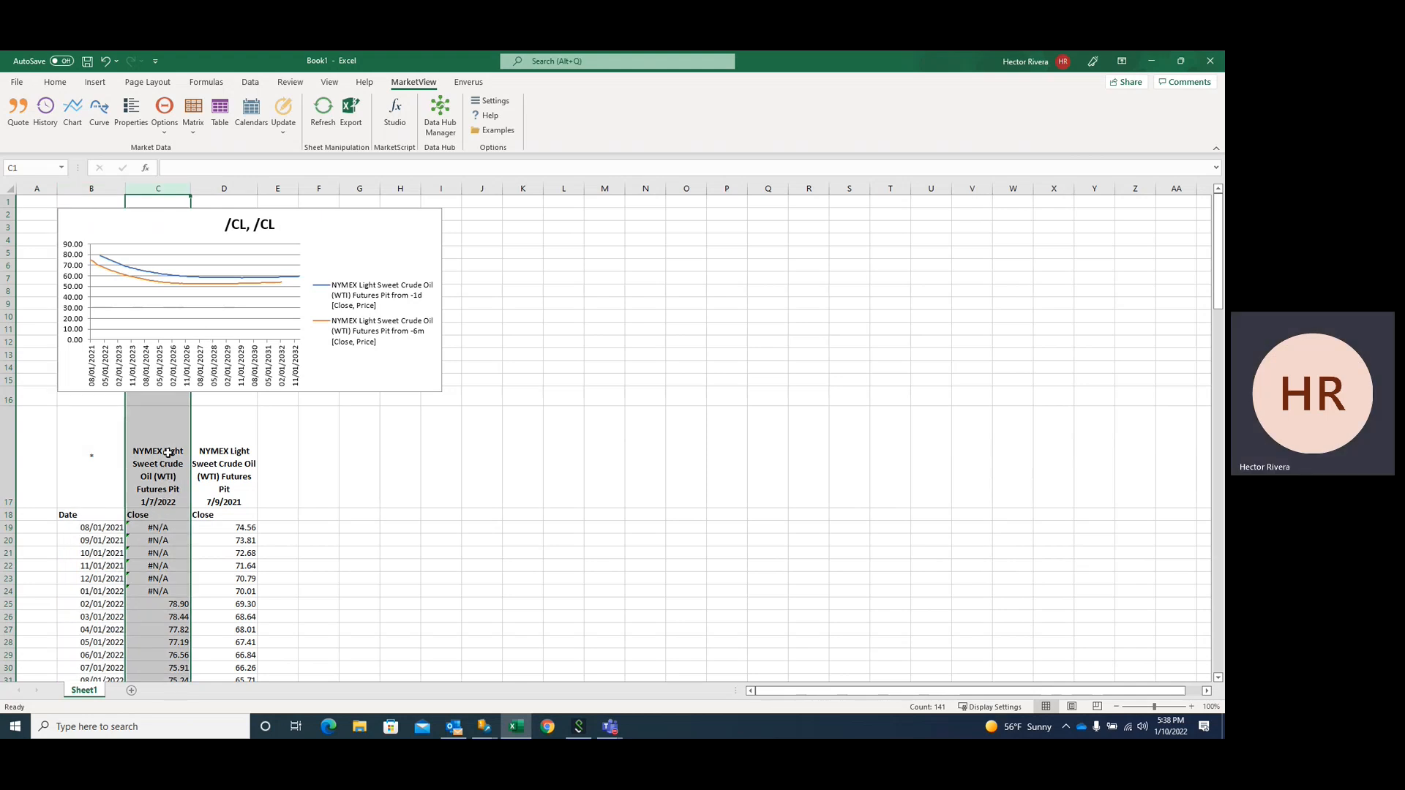
{"action": "left_click", "coordinate": [235, 190]}
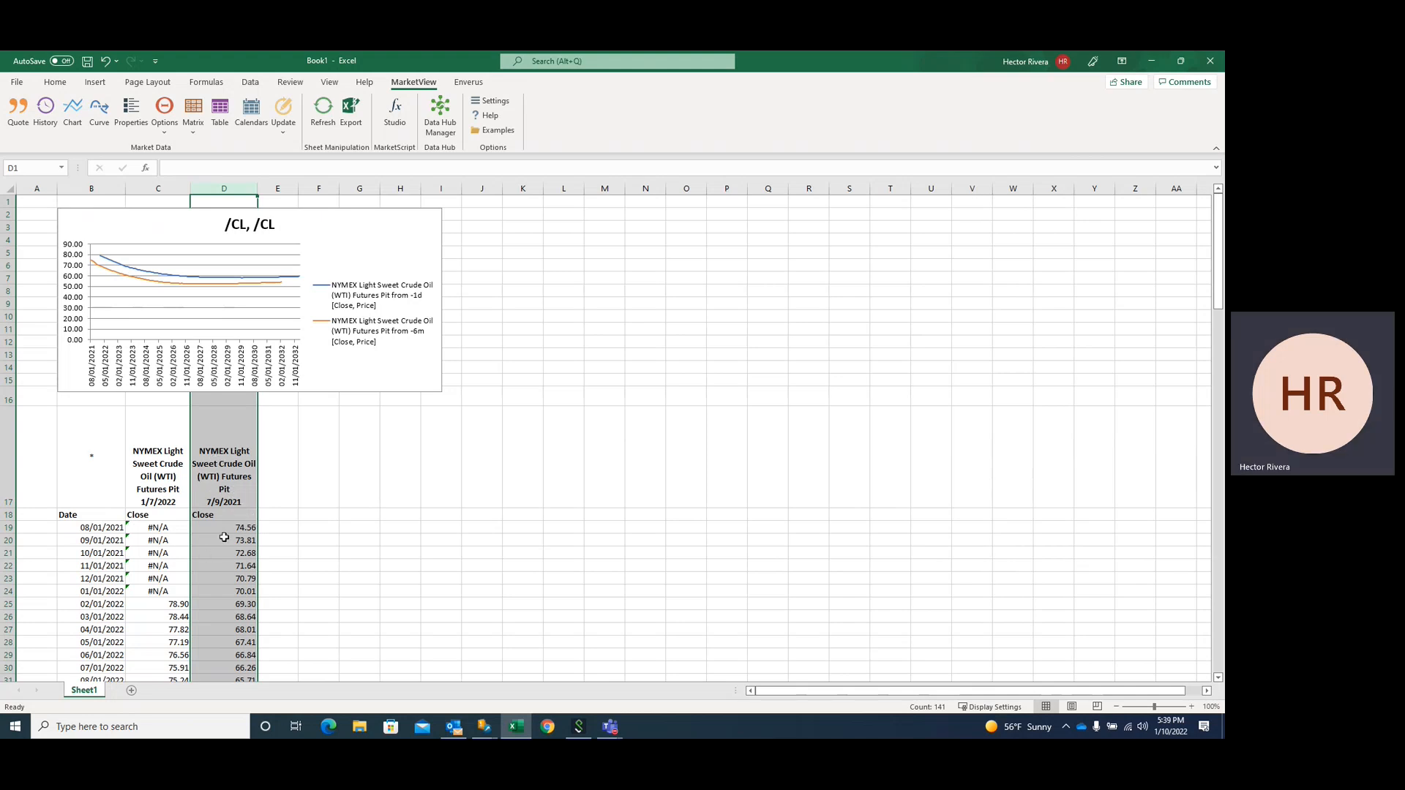
Examine the date and forward curve formulas in rows 19, 25 and 26, and look through the contract prices further down.
{"action": "left_click", "coordinate": [97, 530]}
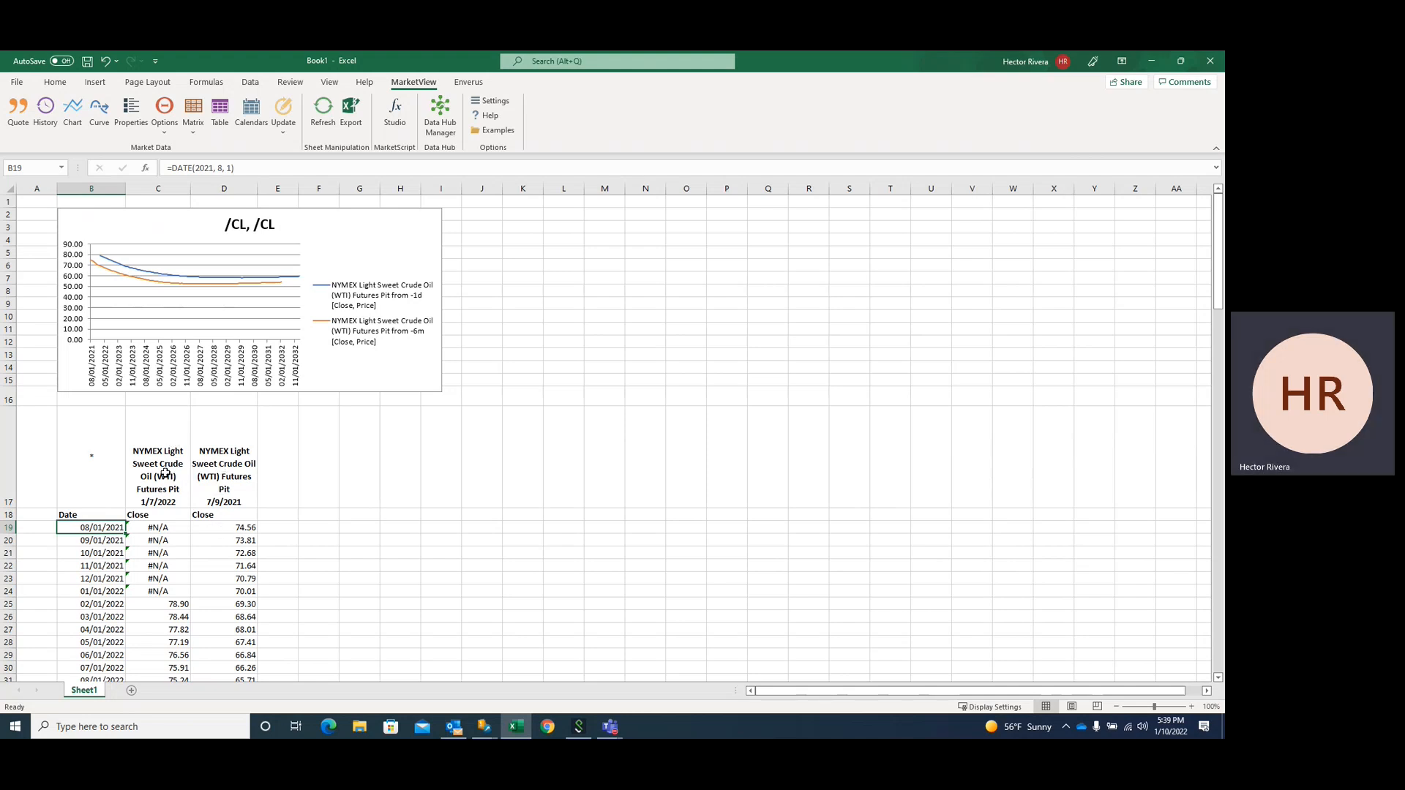
{"action": "left_click", "coordinate": [160, 606]}
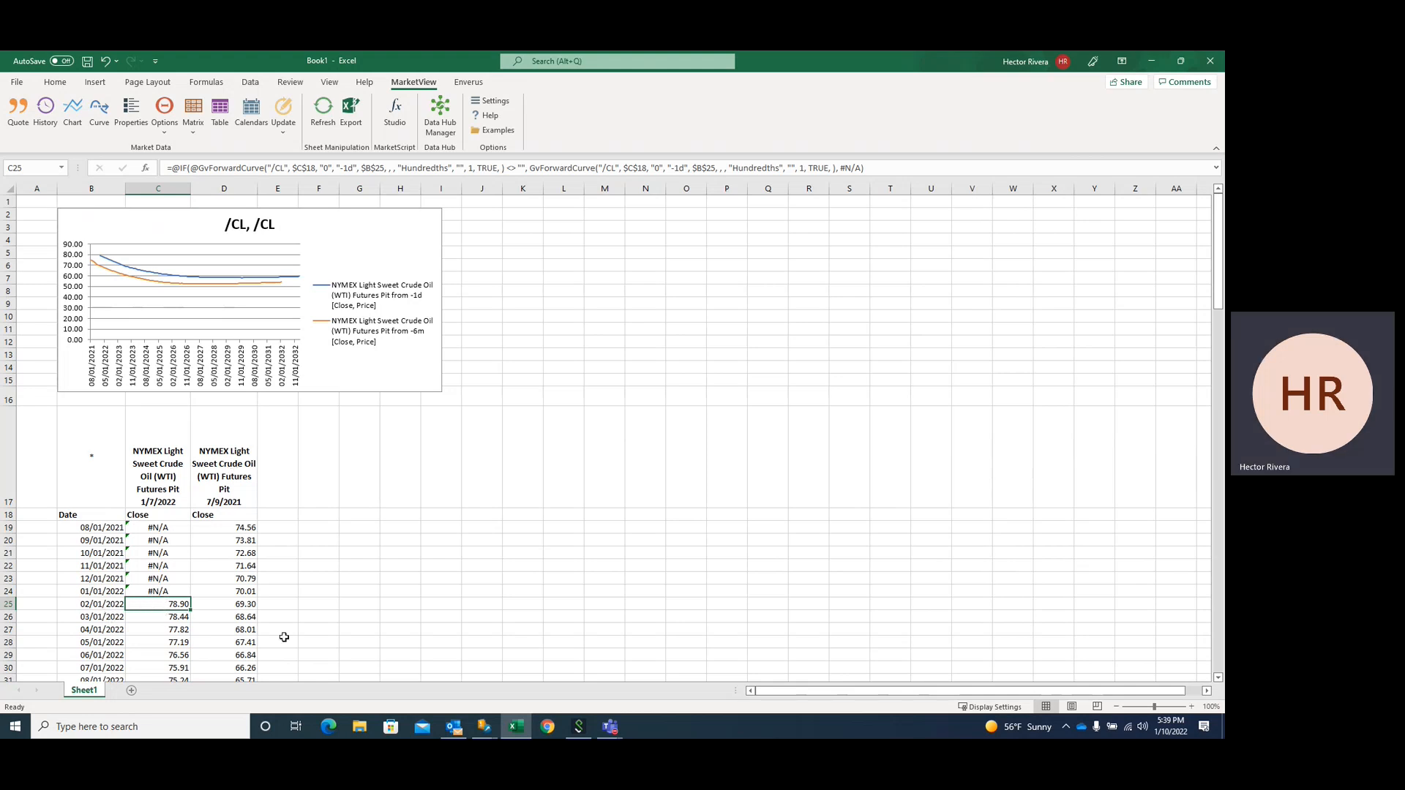
{"action": "left_click", "coordinate": [223, 603]}
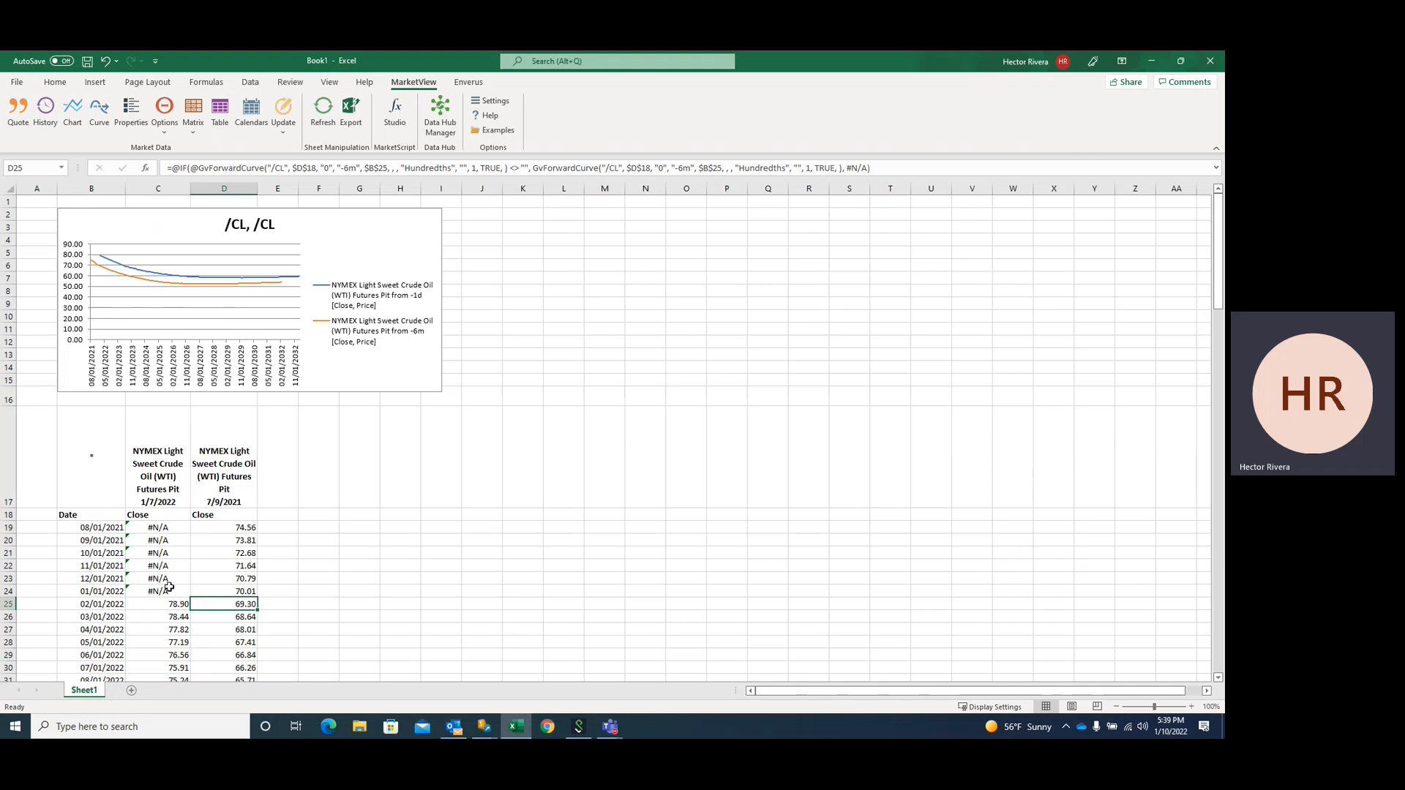
{"action": "left_click", "coordinate": [105, 622]}
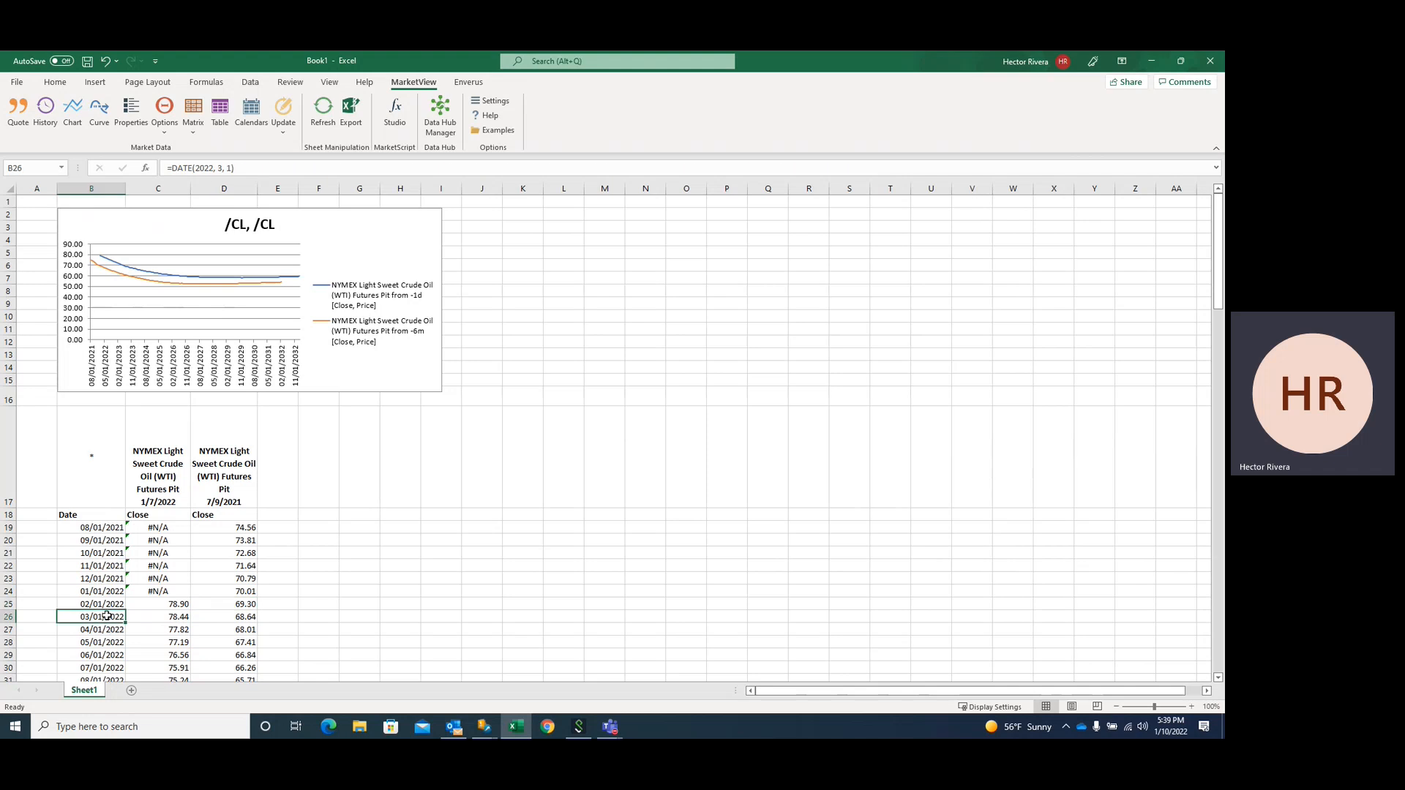
{"action": "left_click", "coordinate": [162, 618]}
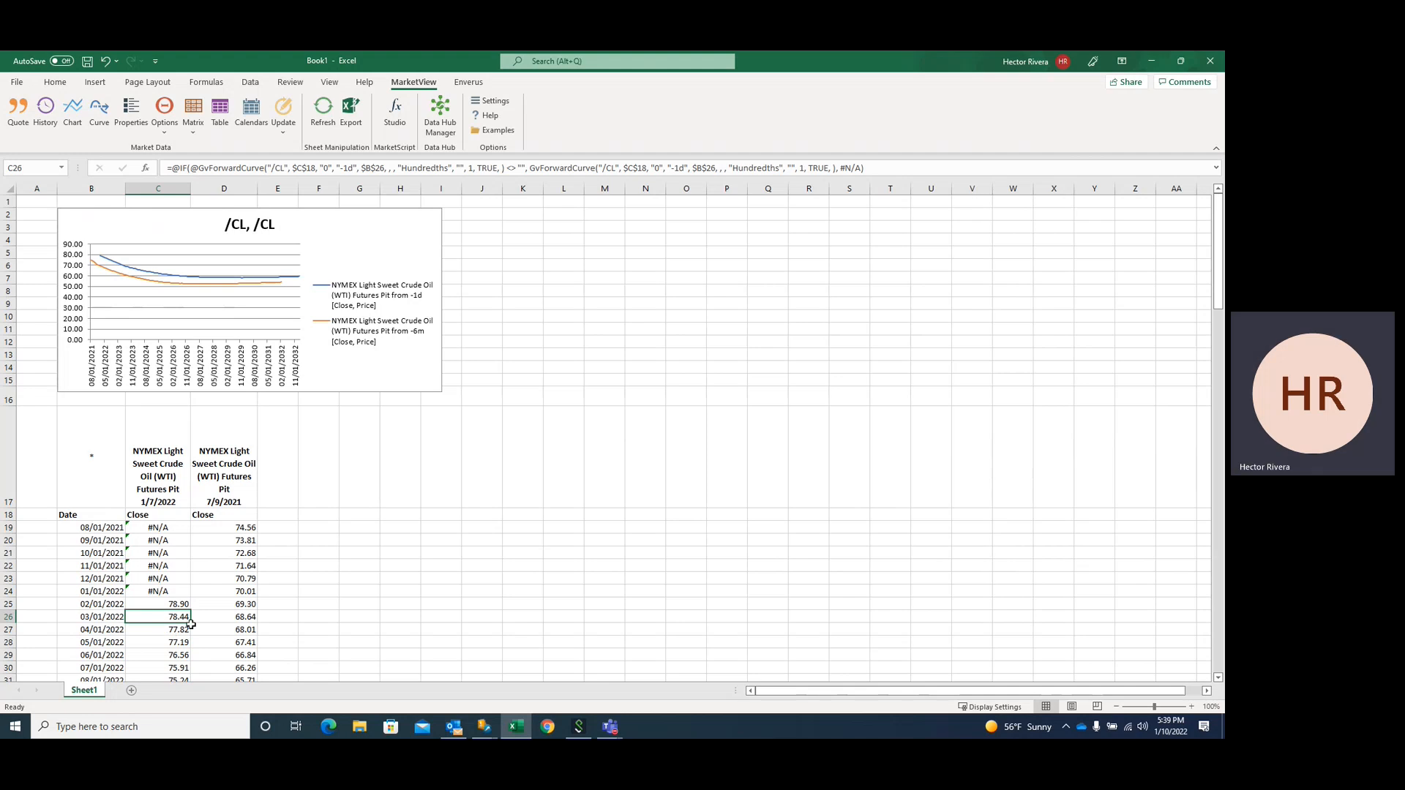
{"action": "left_click", "coordinate": [222, 619]}
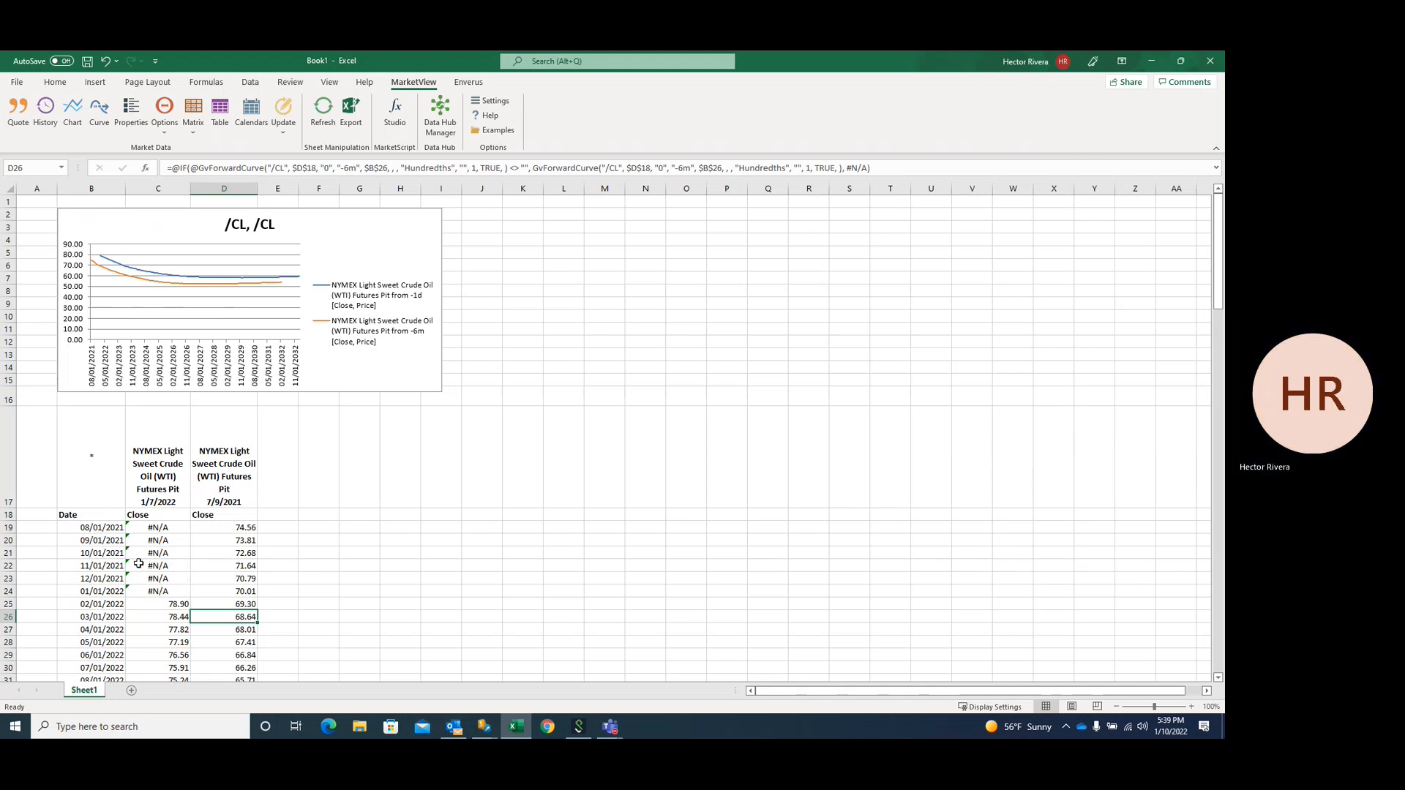
{"action": "scroll", "coordinate": [141, 563], "scroll_direction": "down", "scroll_amount": 3}
{"action": "scroll", "coordinate": [114, 425], "scroll_direction": "down", "scroll_amount": 3}
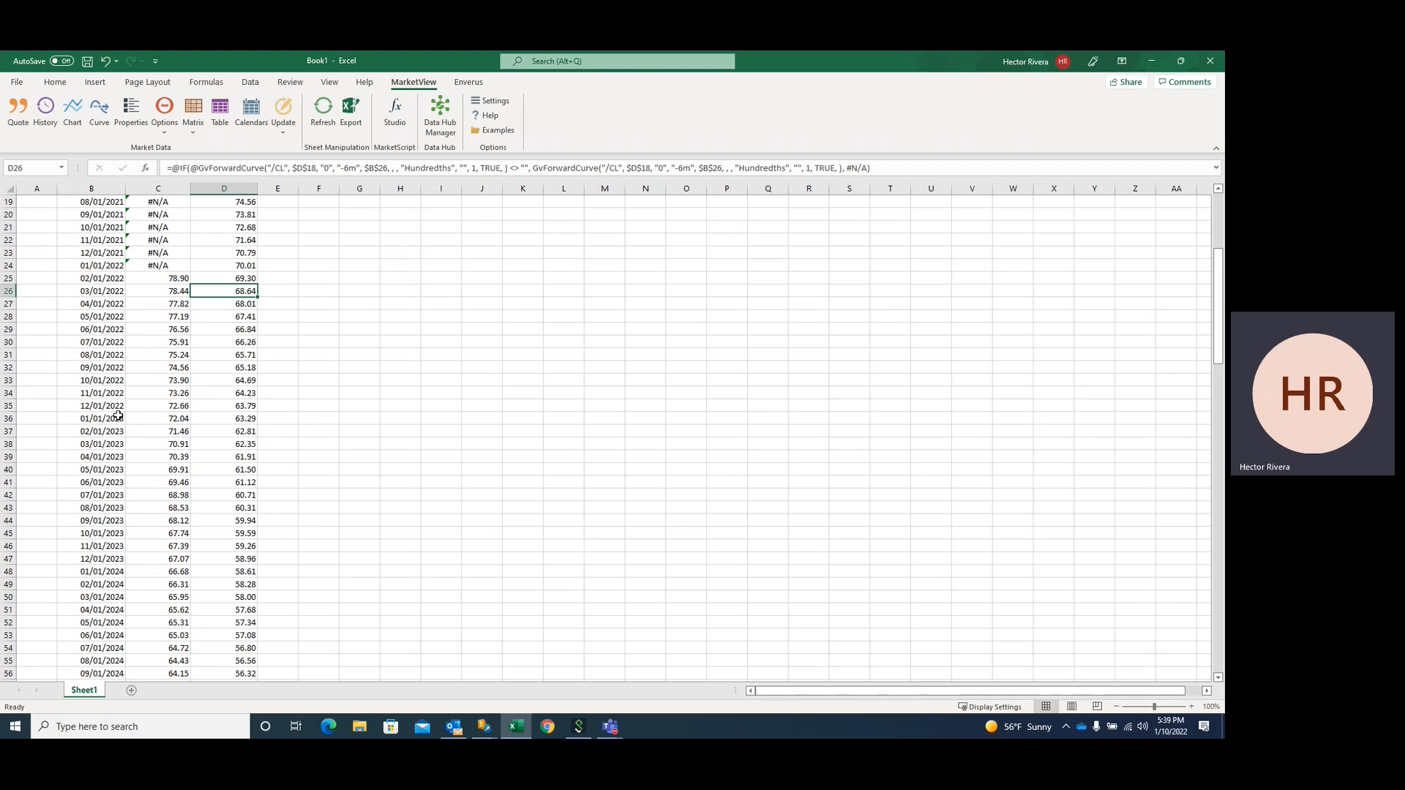
Look through both /CL price columns down to their final contract rows, then return to the chart above the table.
{"action": "scroll", "coordinate": [145, 425], "scroll_direction": "down", "scroll_amount": 5}
{"action": "scroll", "coordinate": [146, 424], "scroll_direction": "down", "scroll_amount": 12}
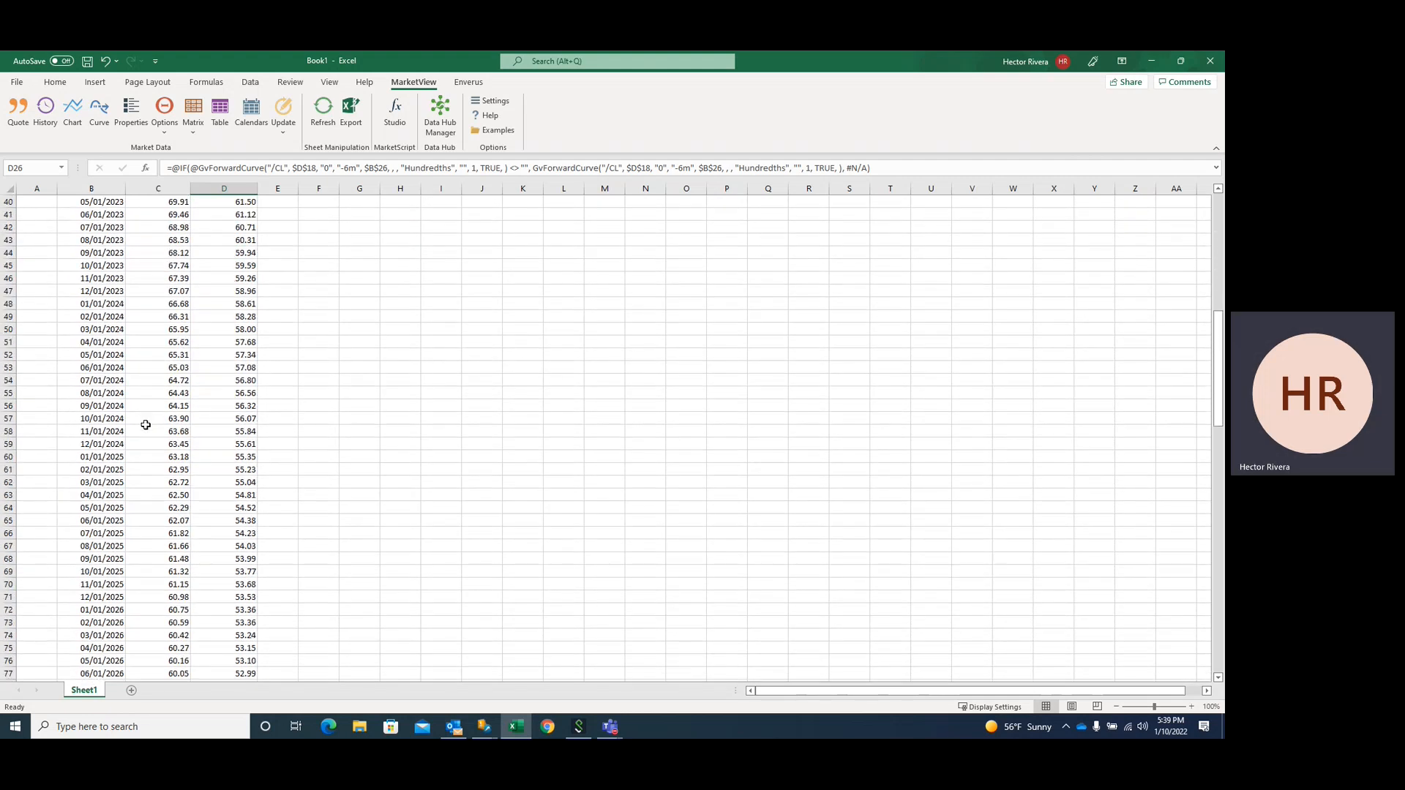
{"action": "scroll", "coordinate": [146, 425], "scroll_direction": "down", "scroll_amount": 9}
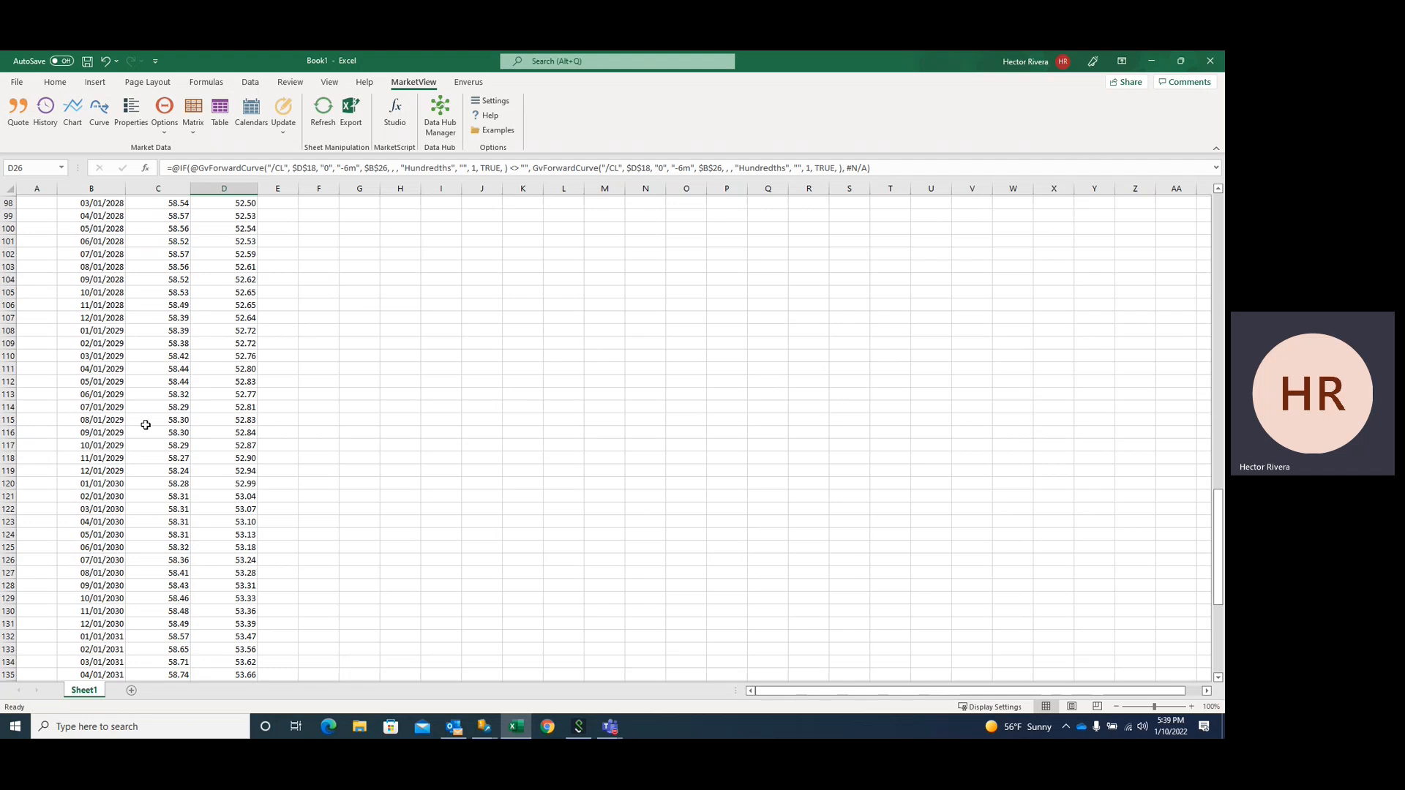
{"action": "scroll", "coordinate": [146, 425], "scroll_direction": "down", "scroll_amount": 10}
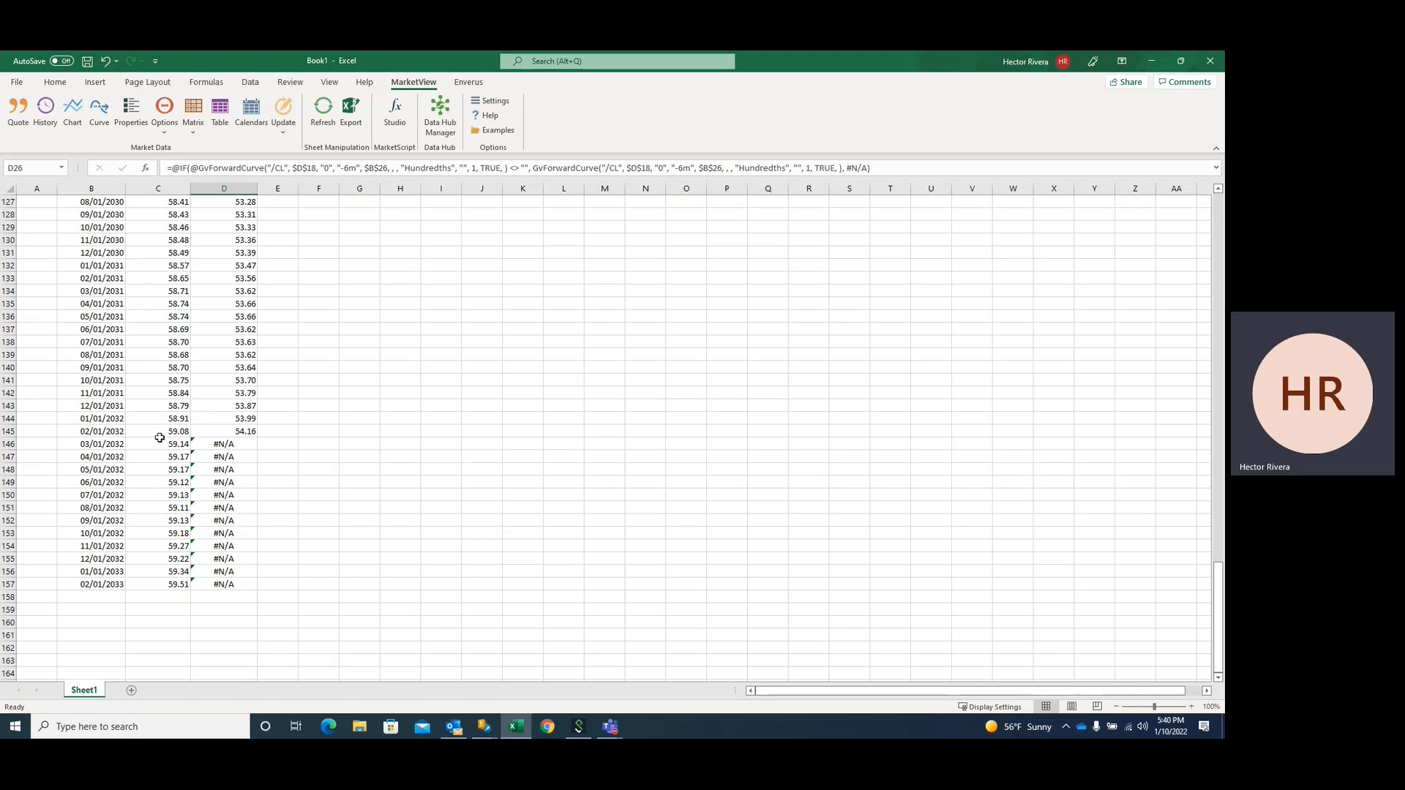
{"action": "scroll", "coordinate": [174, 384], "scroll_direction": "up", "scroll_amount": 12}
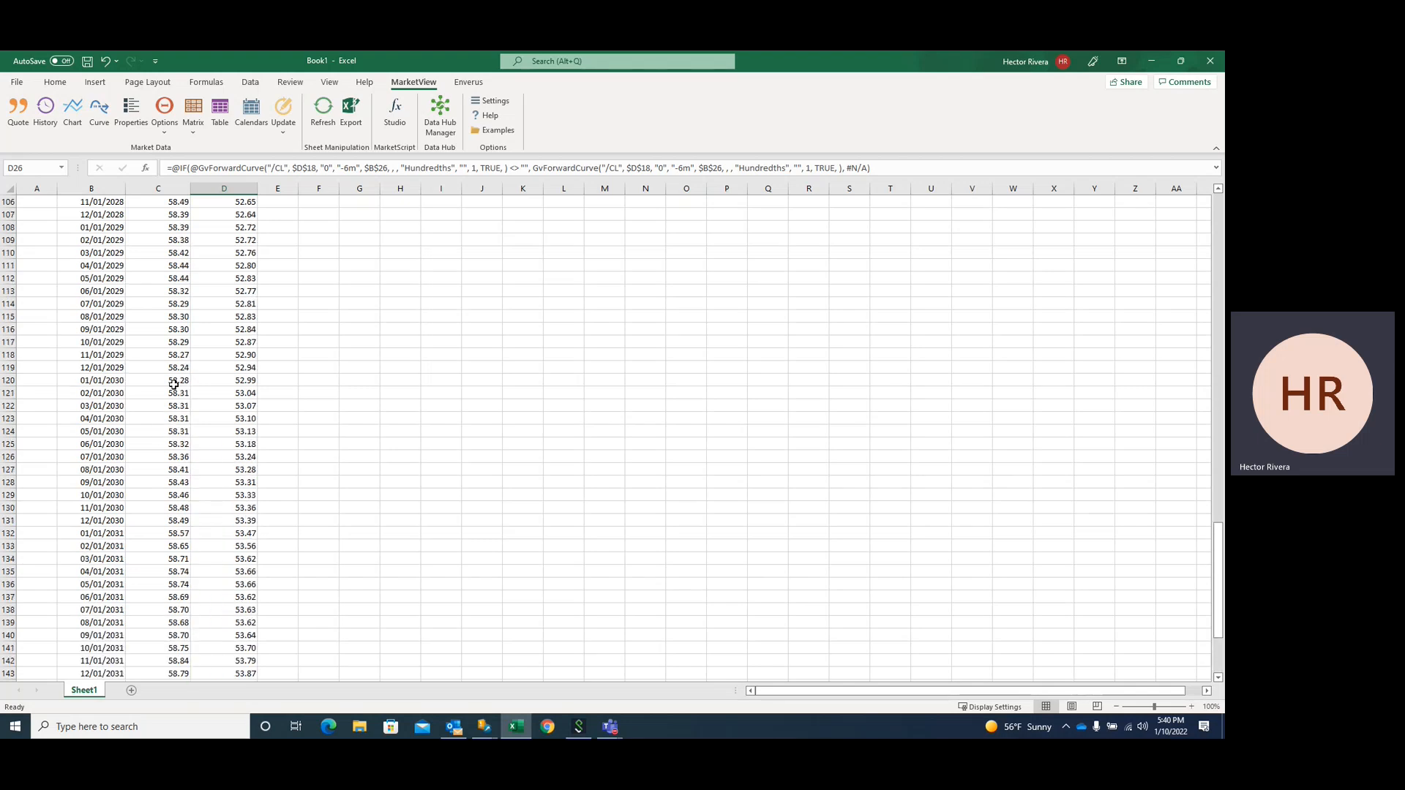
{"action": "scroll", "coordinate": [174, 384], "scroll_direction": "up", "scroll_amount": 20}
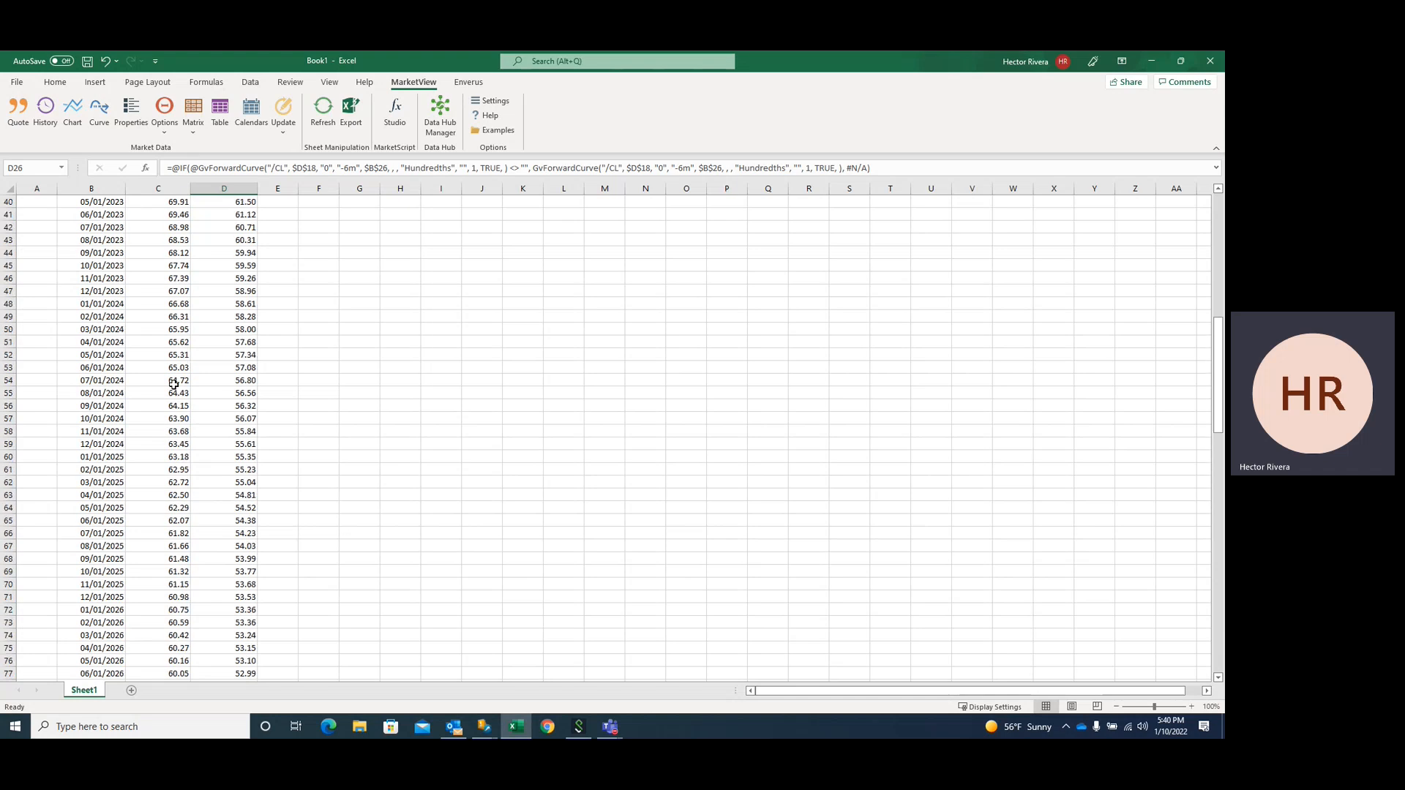
{"action": "scroll", "coordinate": [174, 384], "scroll_direction": "up", "scroll_amount": 7}
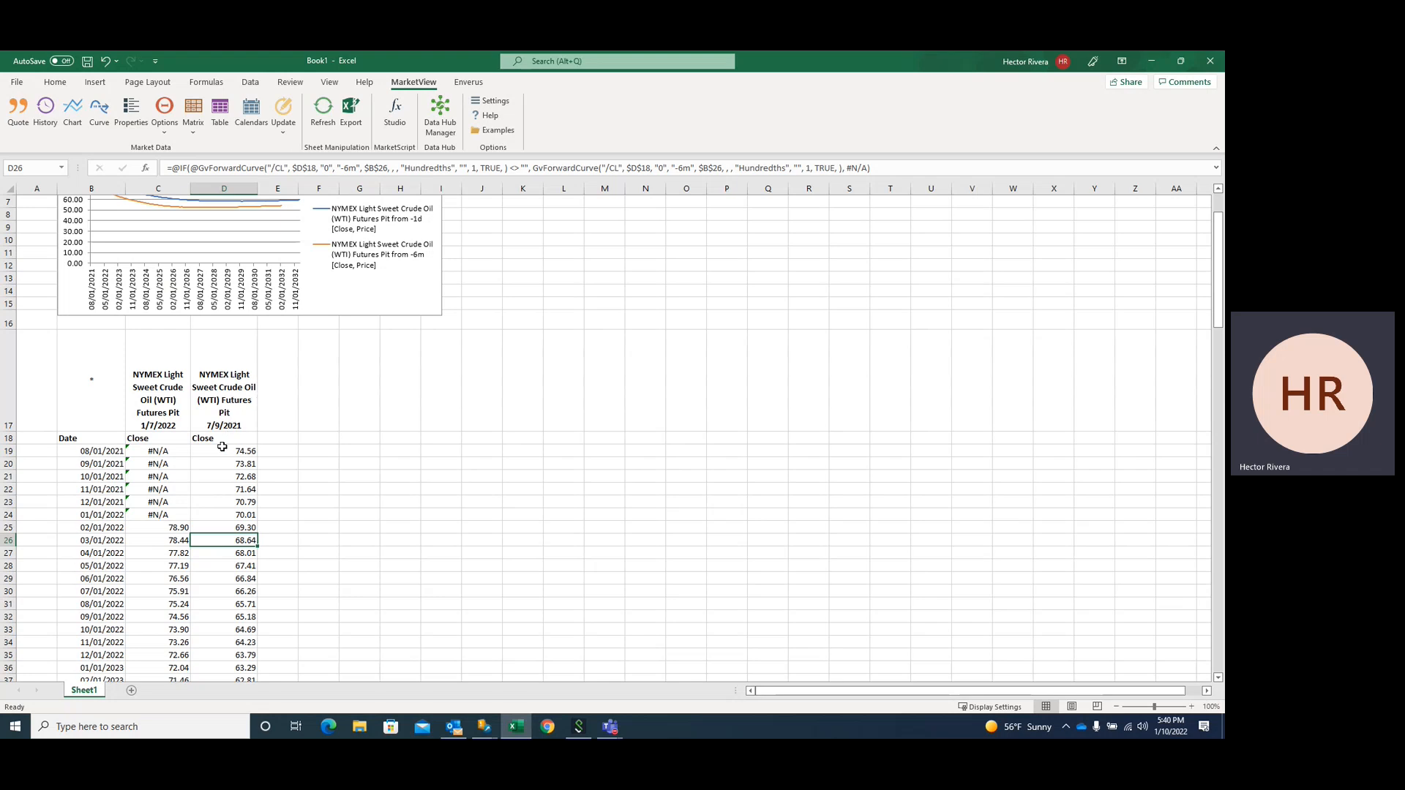
{"action": "left_click", "coordinate": [282, 411]}
{"action": "scroll", "coordinate": [354, 430], "scroll_direction": "up", "scroll_amount": 2}
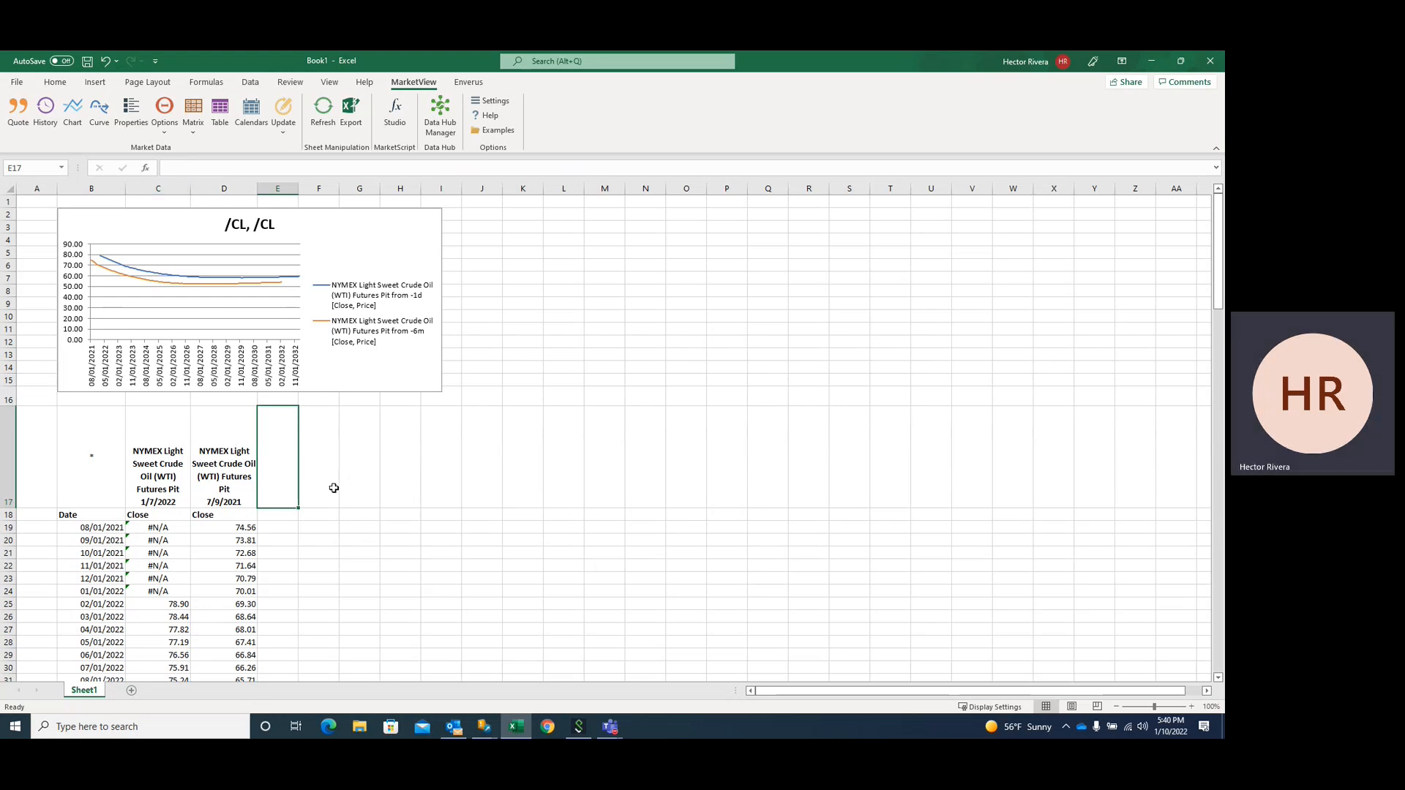
Edit the existing curve from its anchor cell B17, limiting it to at most 36 contracts, and update the table and chart.
{"action": "left_click", "coordinate": [92, 473]}
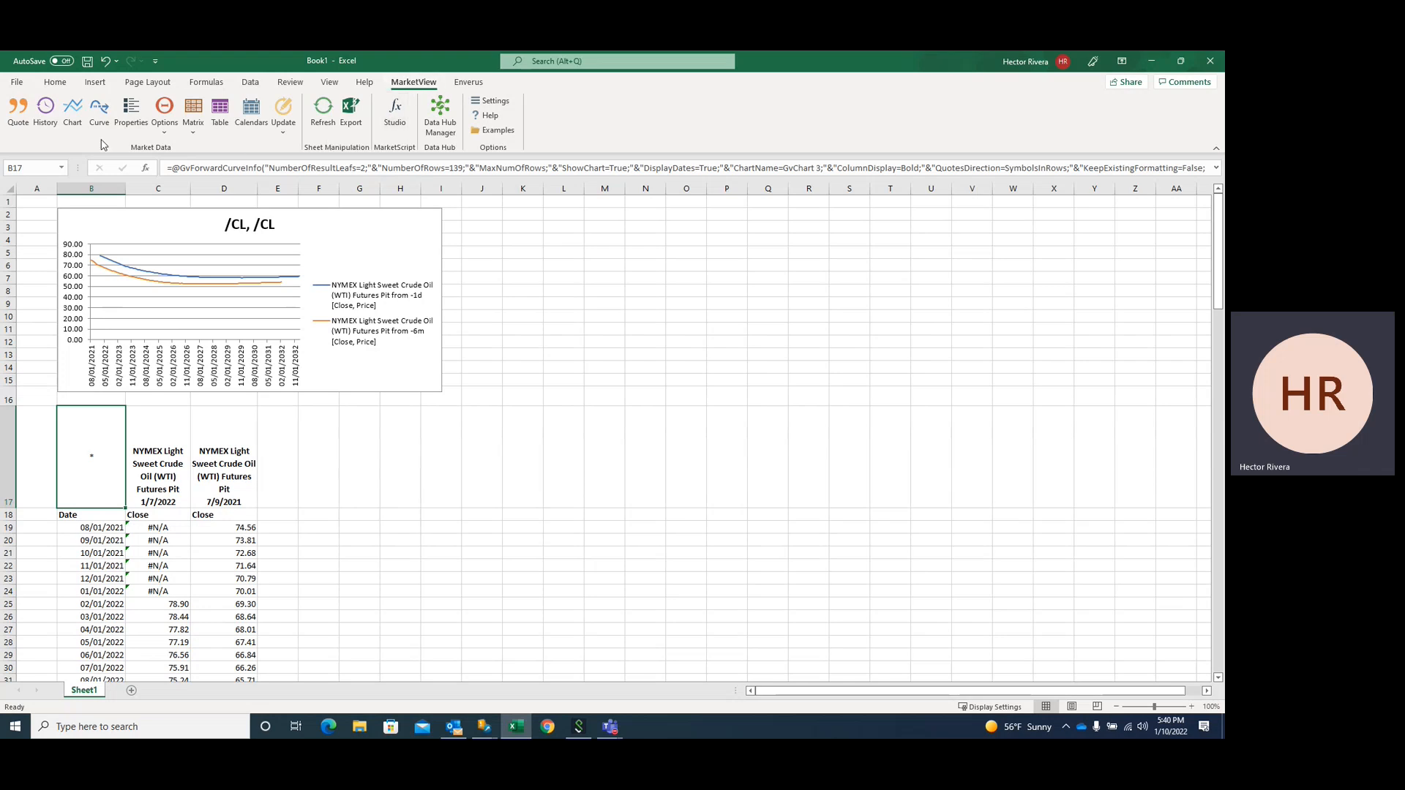
{"action": "left_click", "coordinate": [101, 126]}
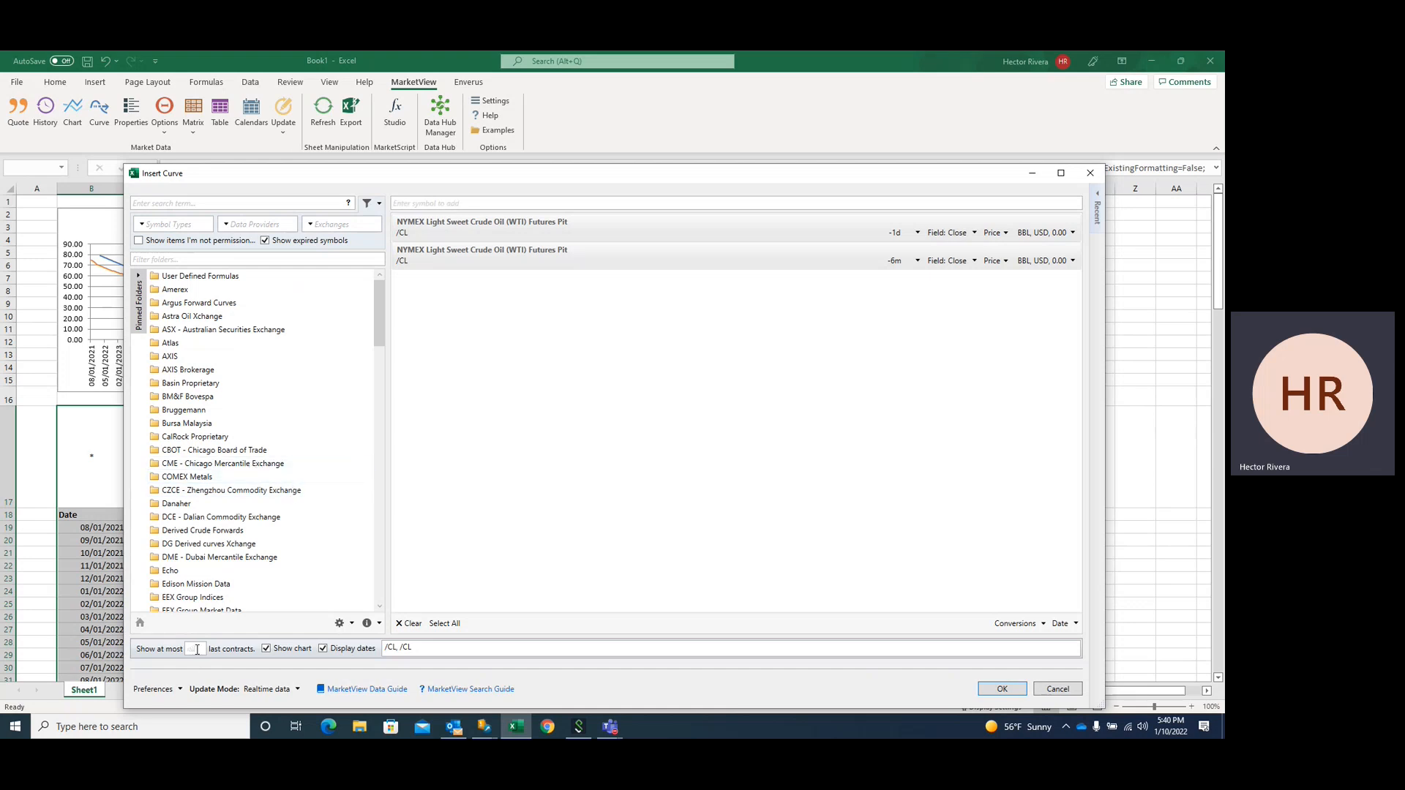
{"action": "type", "text": "6"}
{"action": "left_click", "coordinate": [1003, 689]}
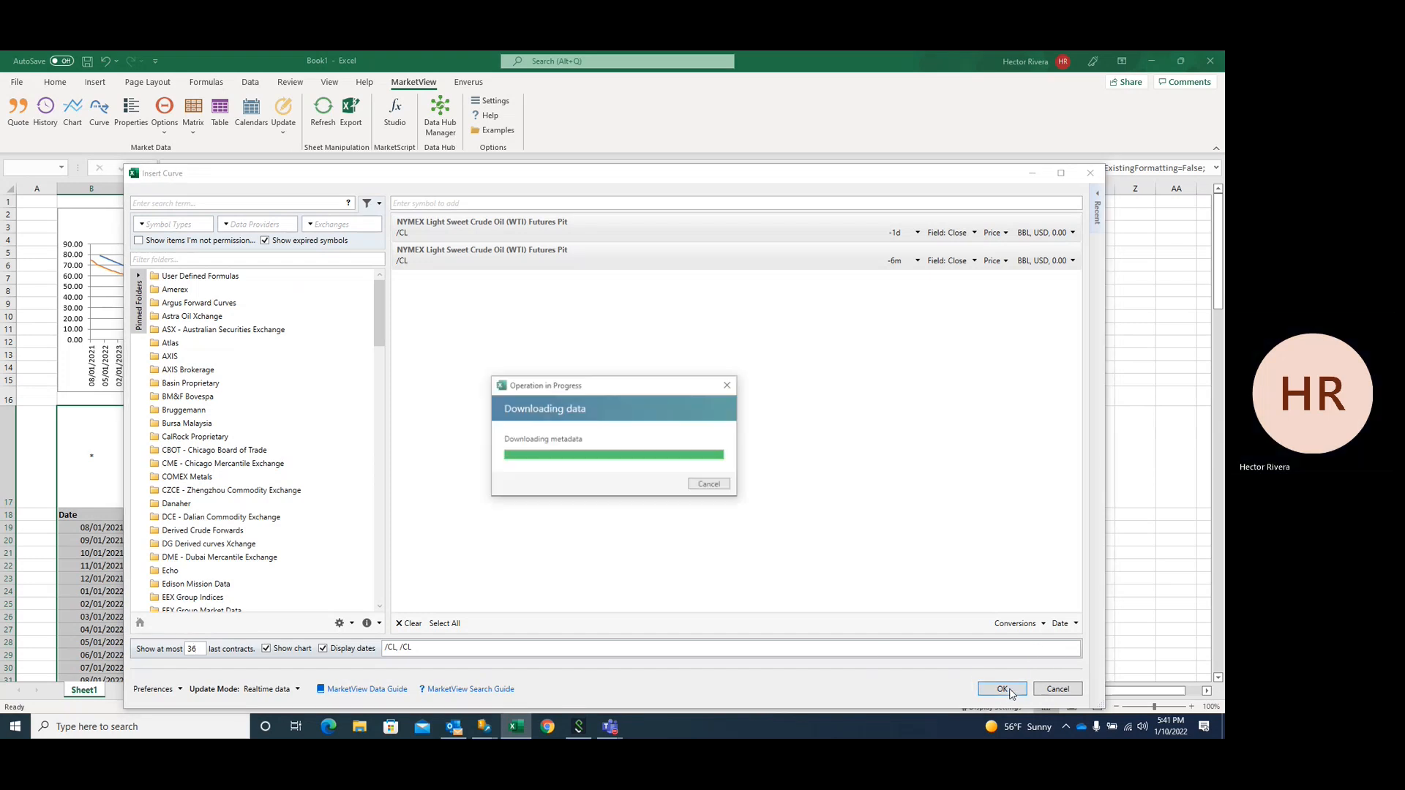
Check the updated curve table from its first contract row to its last.
{"action": "left_click", "coordinate": [358, 578]}
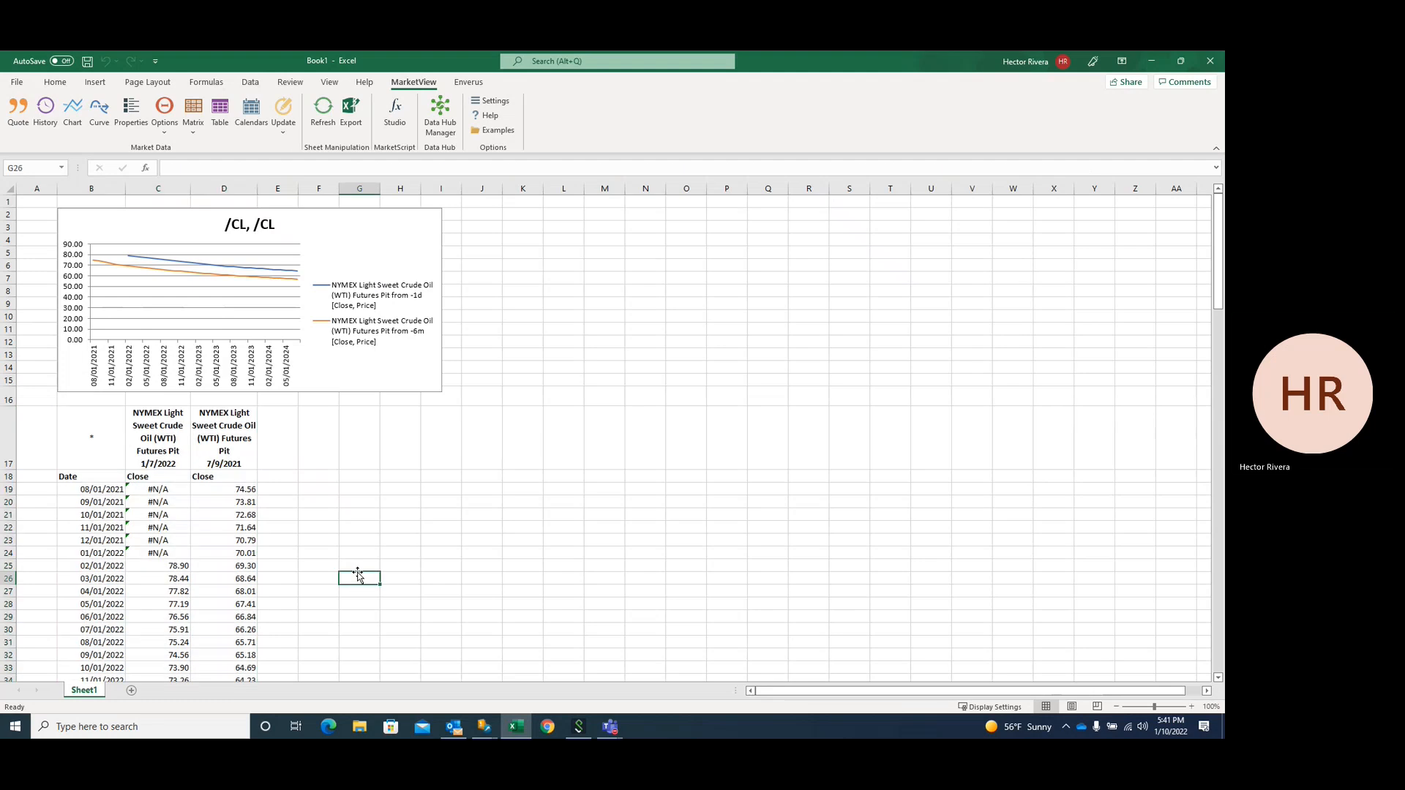
{"action": "scroll", "coordinate": [381, 521], "scroll_direction": "down", "scroll_amount": 4}
{"action": "scroll", "coordinate": [381, 521], "scroll_direction": "down", "scroll_amount": 3}
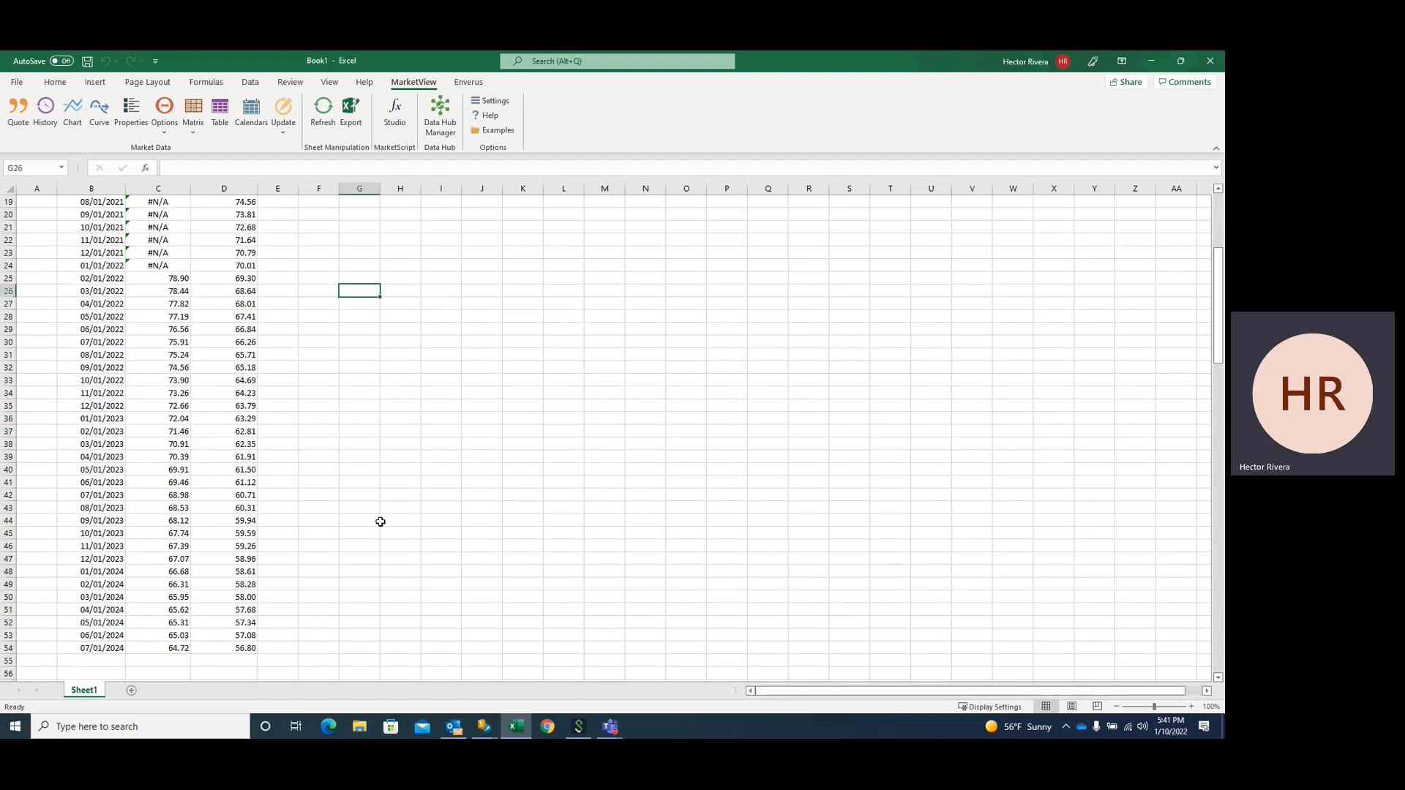
{"action": "scroll", "coordinate": [301, 422], "scroll_direction": "up", "scroll_amount": 7}
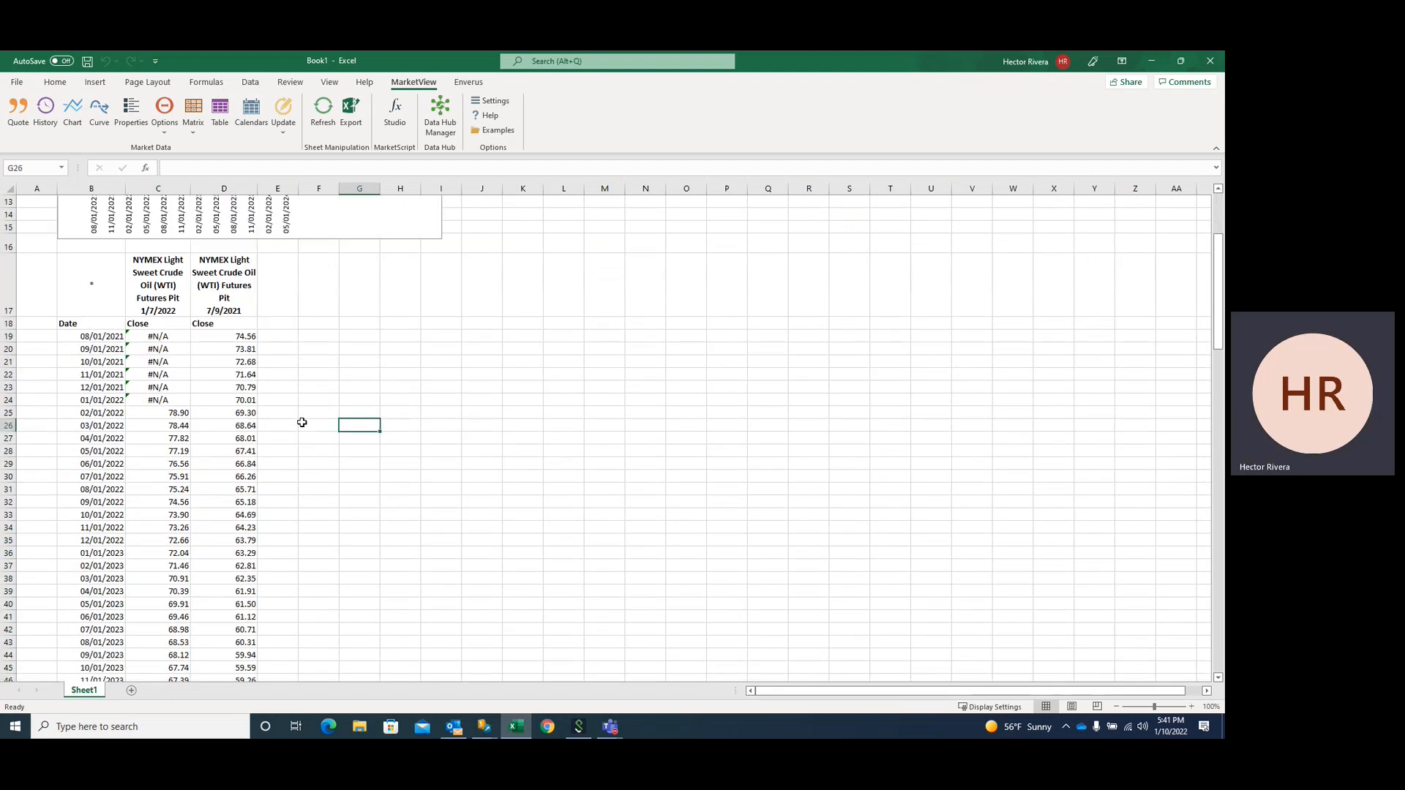